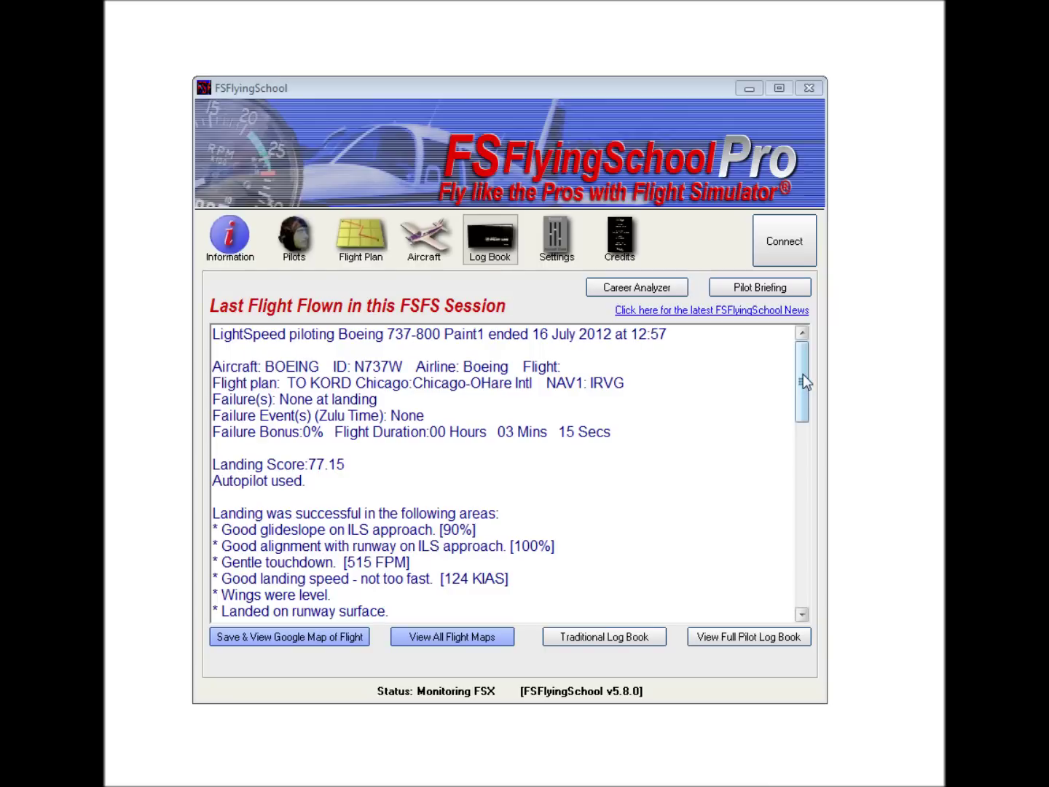
- Read through the log book report of the last flight, from the landing assessment to the end of the flight assessment
left_click_drag(803, 374, 797, 435)
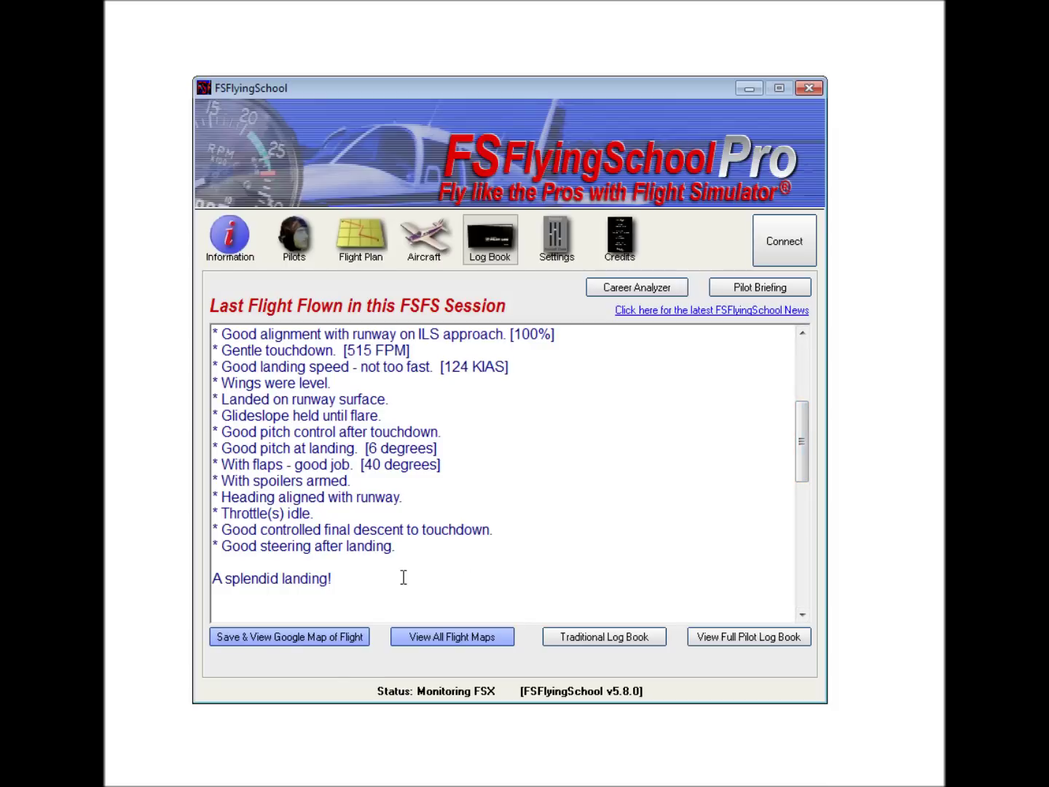
left_click_drag(804, 452, 803, 526)
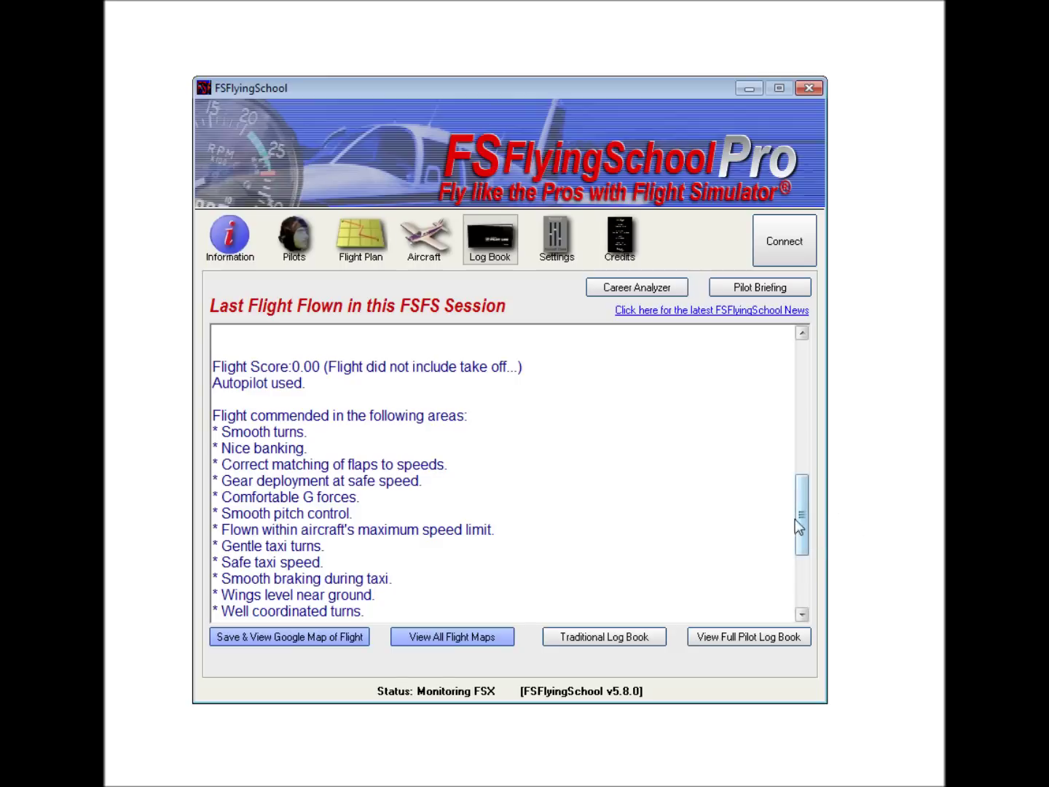
left_click_drag(803, 505, 803, 568)
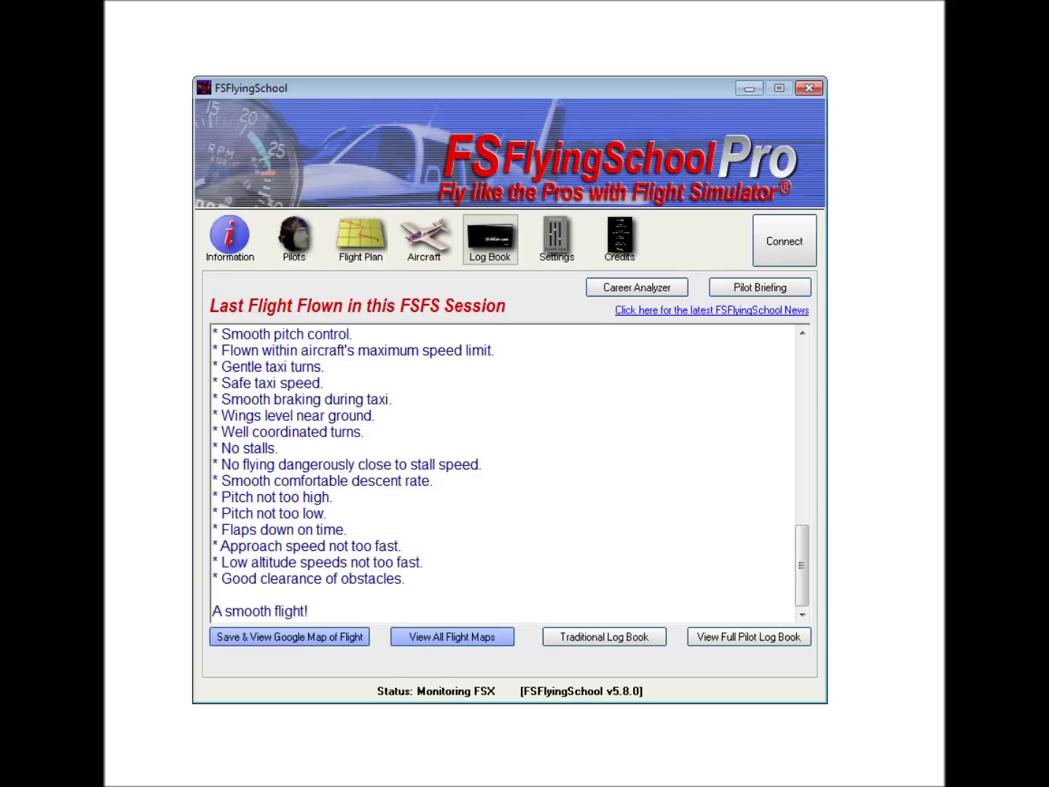
- Open the Career Analyzer and look over the aircraft available for its chart
left_click(616, 290)
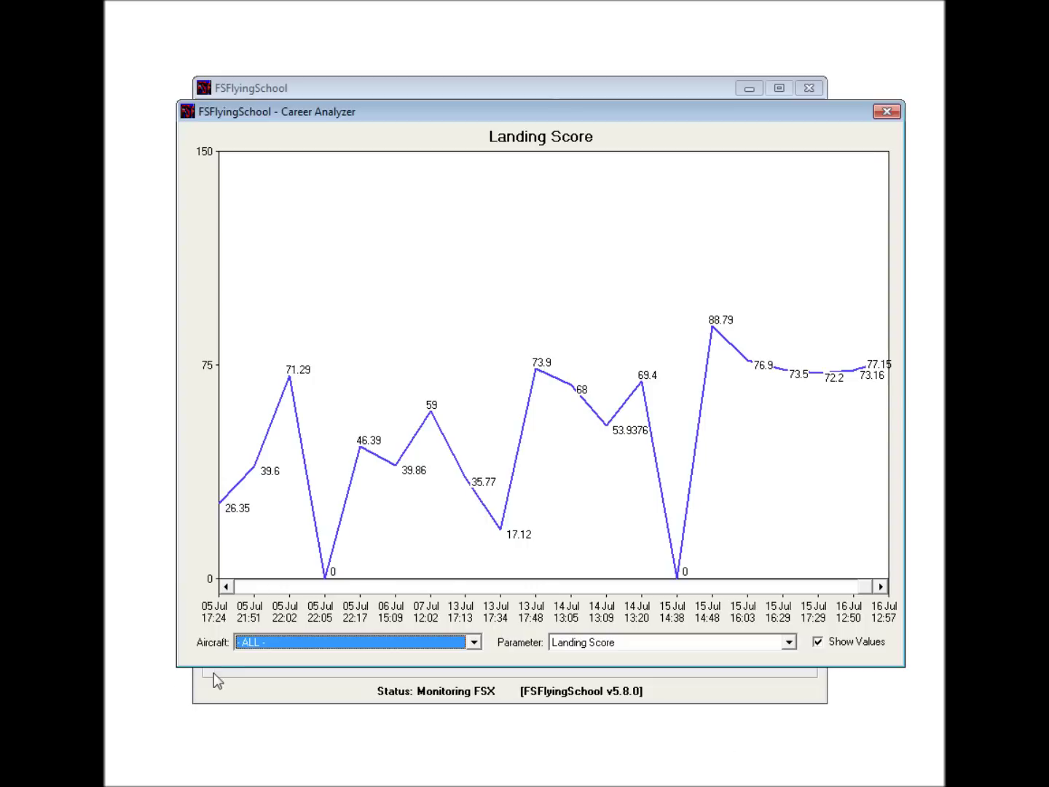
left_click(283, 645)
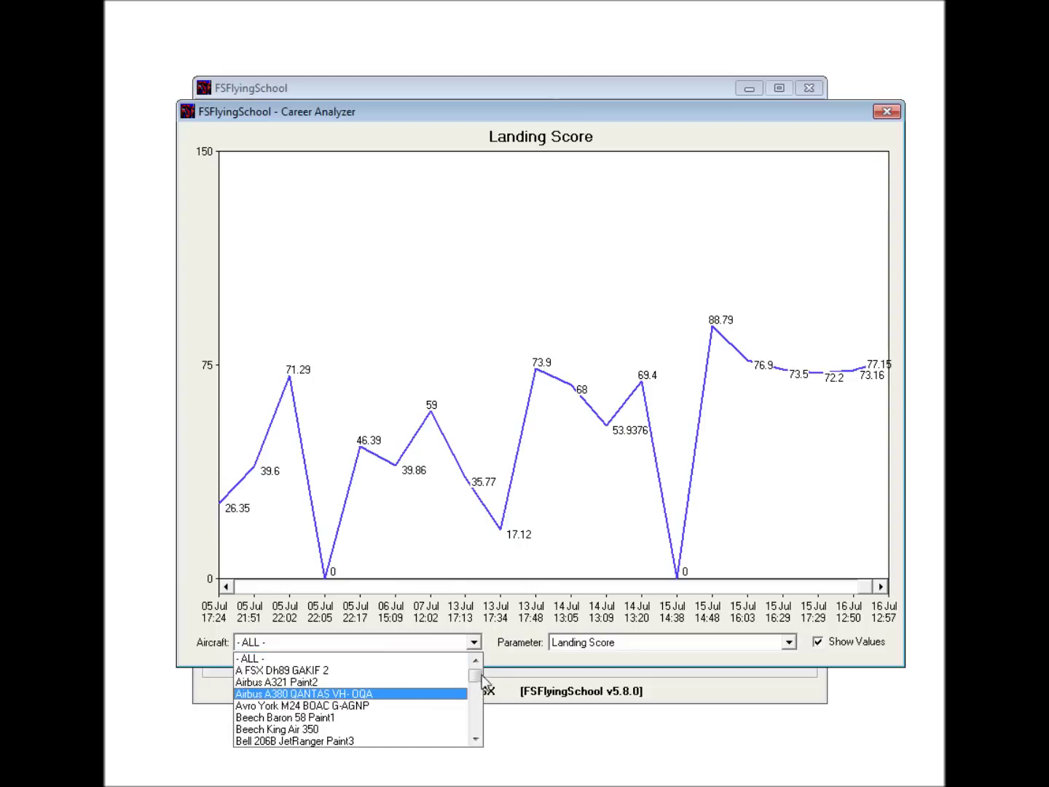
mouse_move(475, 676)
left_mouse_down()
mouse_move(477, 738)
mouse_move(475, 676)
left_mouse_up()
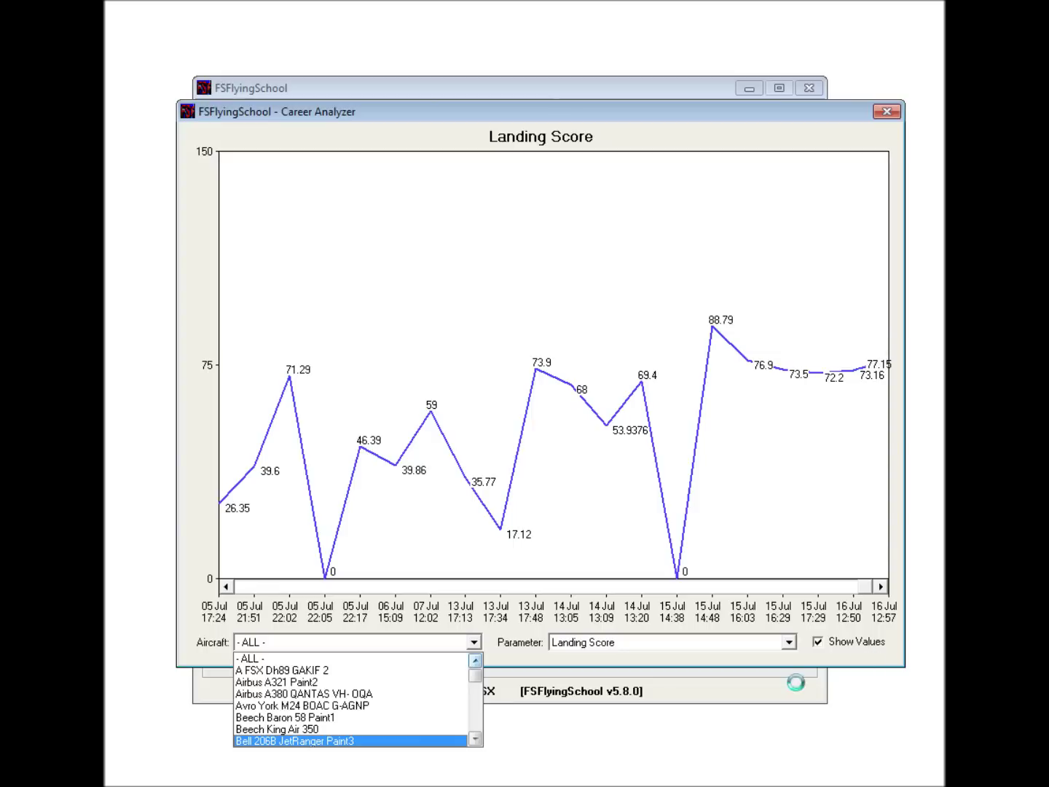
- Look over the available chart parameters, and move the Landing Score chart back to the February flights
left_click(790, 644)
left_click(789, 644)
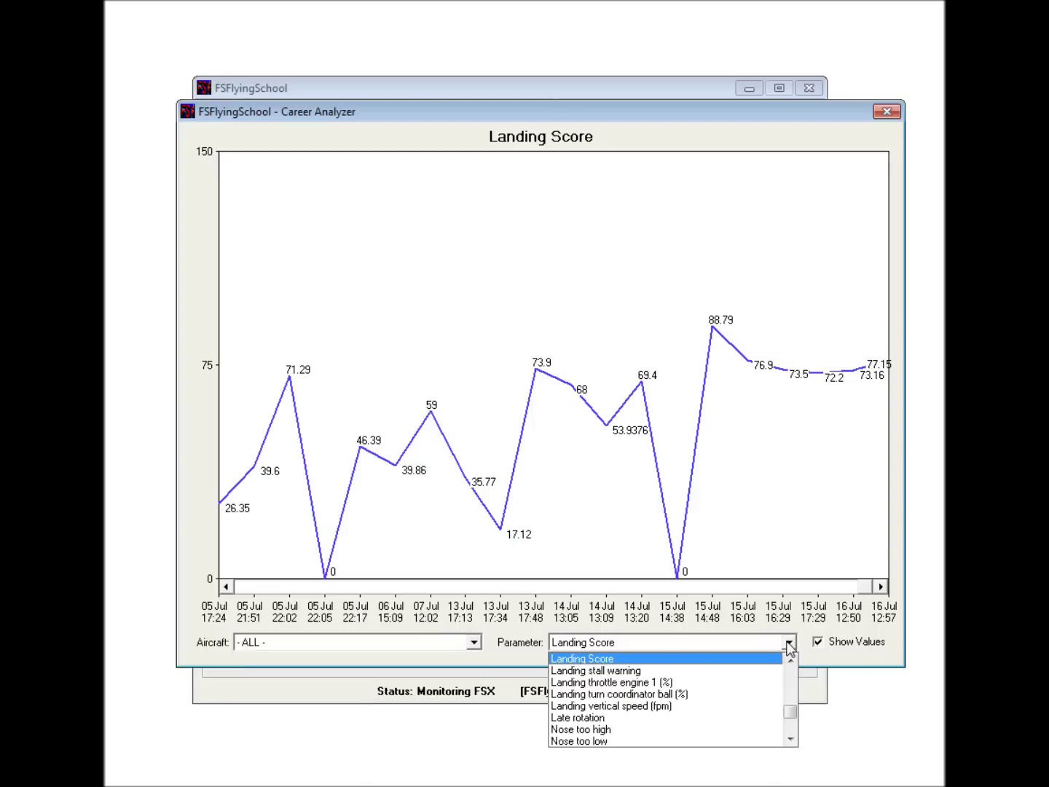
mouse_move(792, 720)
left_mouse_down()
mouse_move(797, 676)
mouse_move(792, 734)
mouse_move(792, 710)
left_mouse_up()
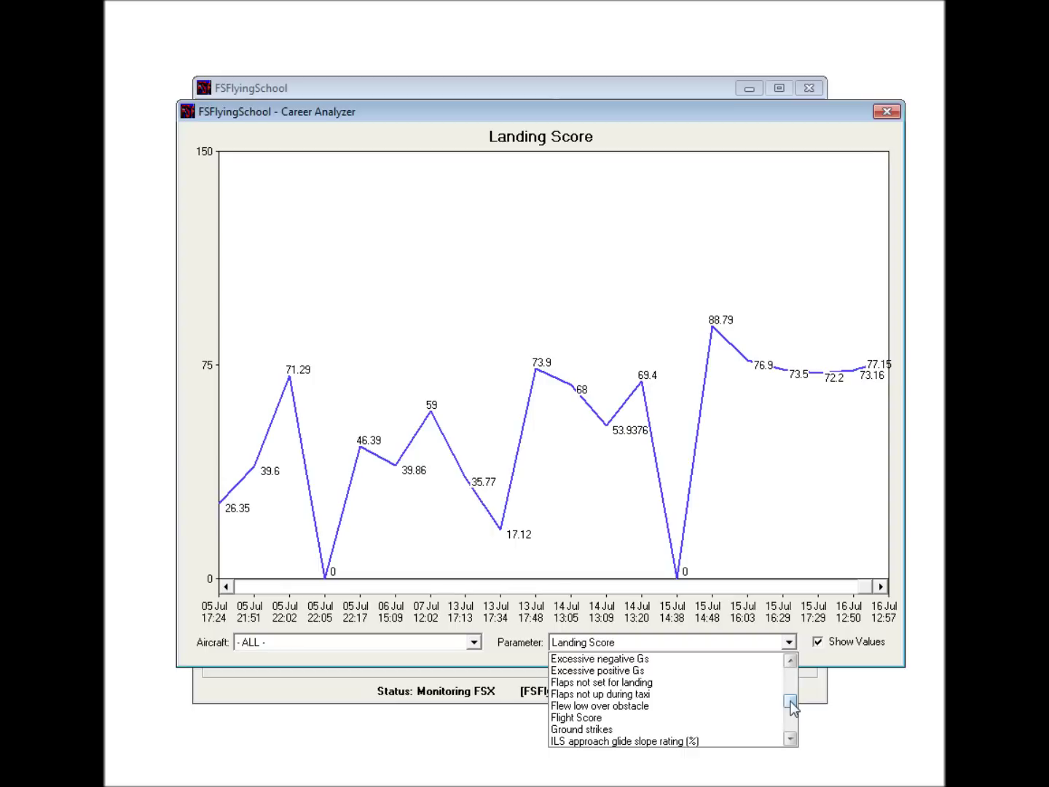
left_click_drag(792, 705, 793, 678)
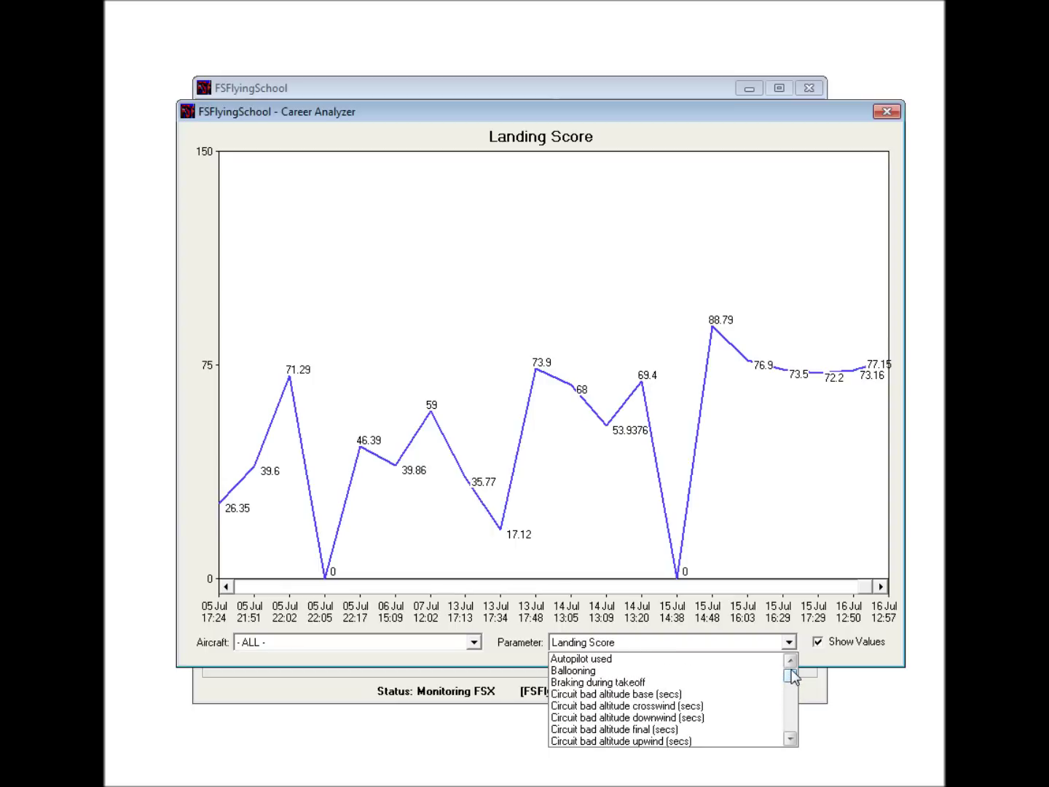
left_click(773, 646)
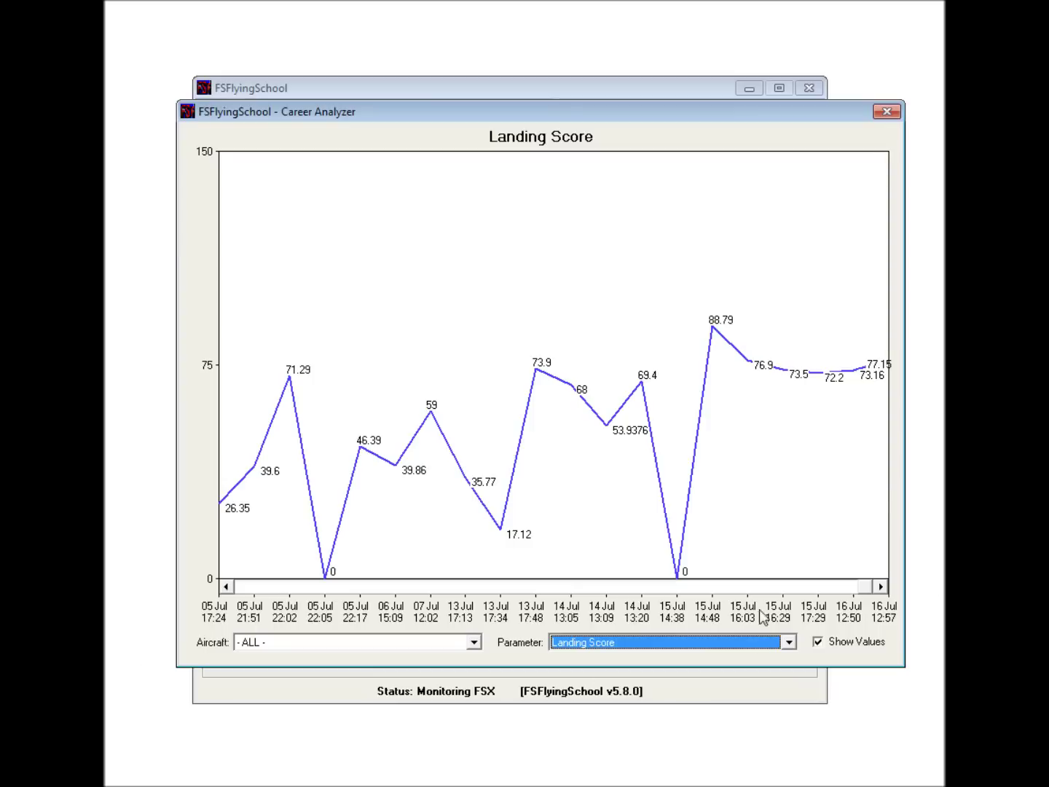
left_click(225, 587)
left_click_drag(226, 588, 225, 588)
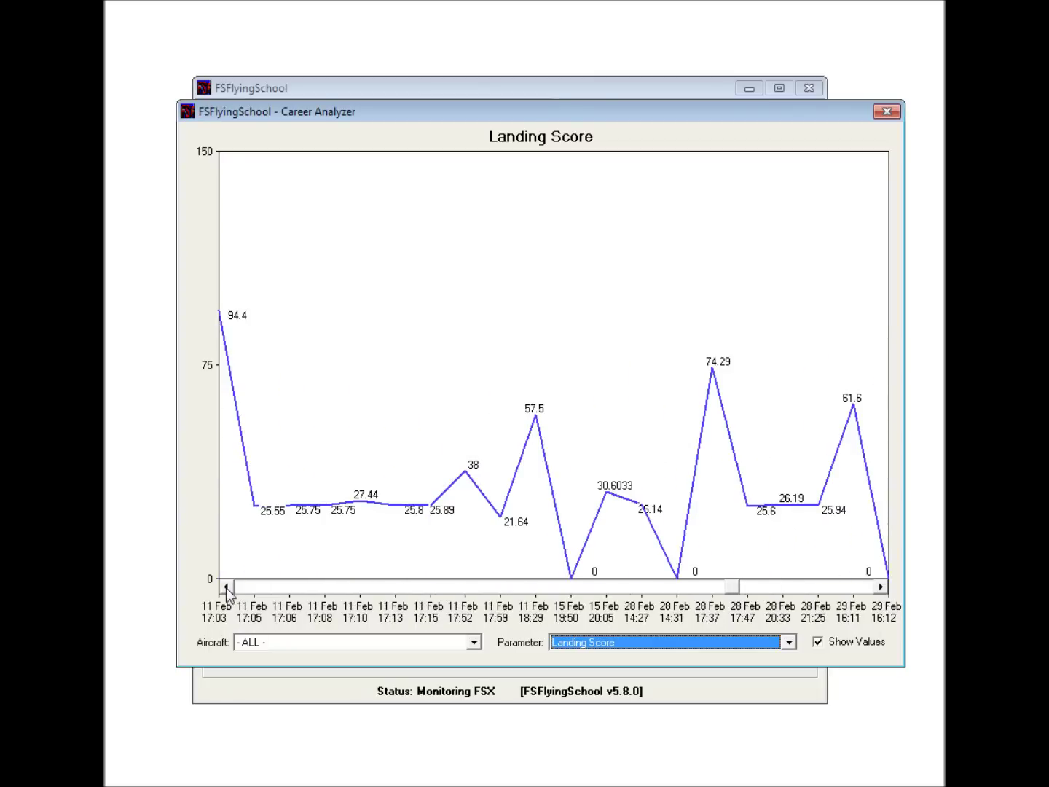
- Chart the Landing vertical speed (fpm) for all aircraft and examine it across the February to May flights
left_click(788, 642)
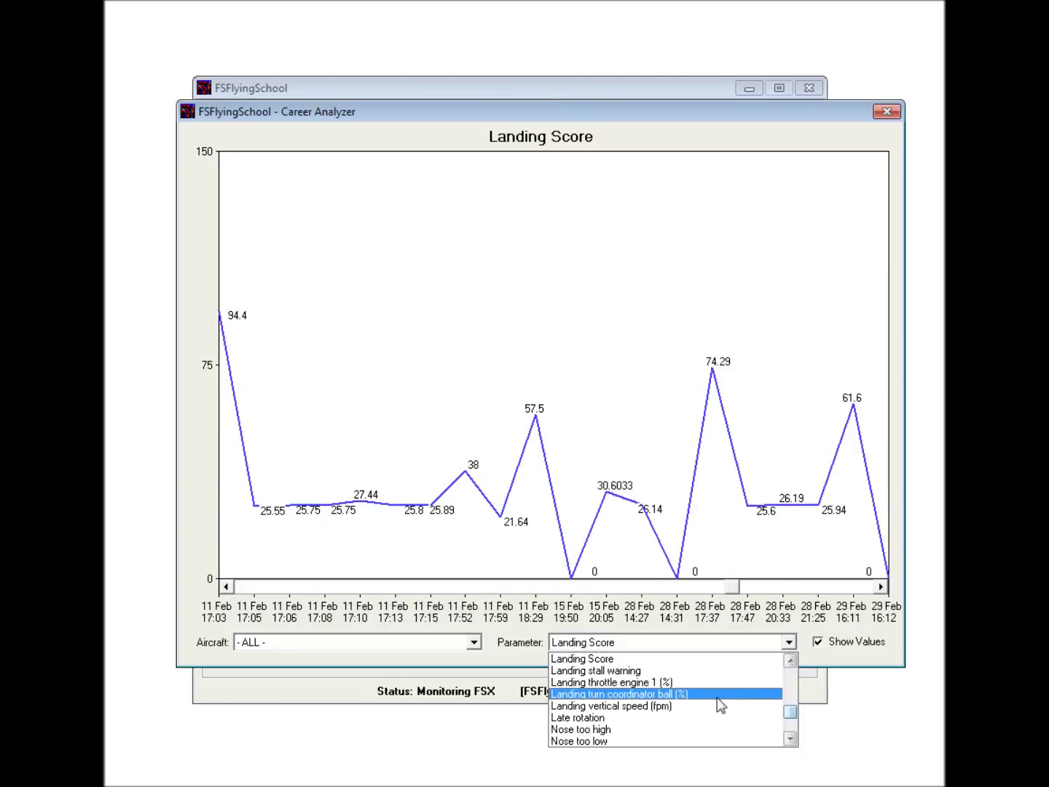
left_click(599, 705)
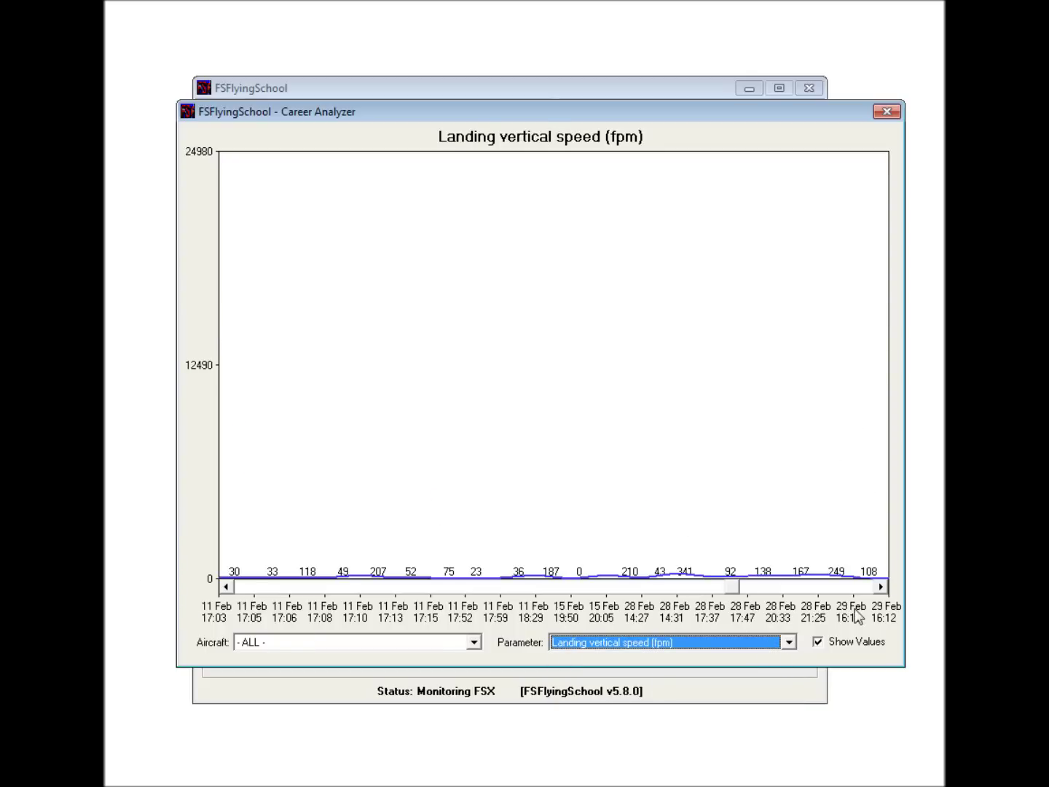
left_click(882, 587)
left_click(881, 587)
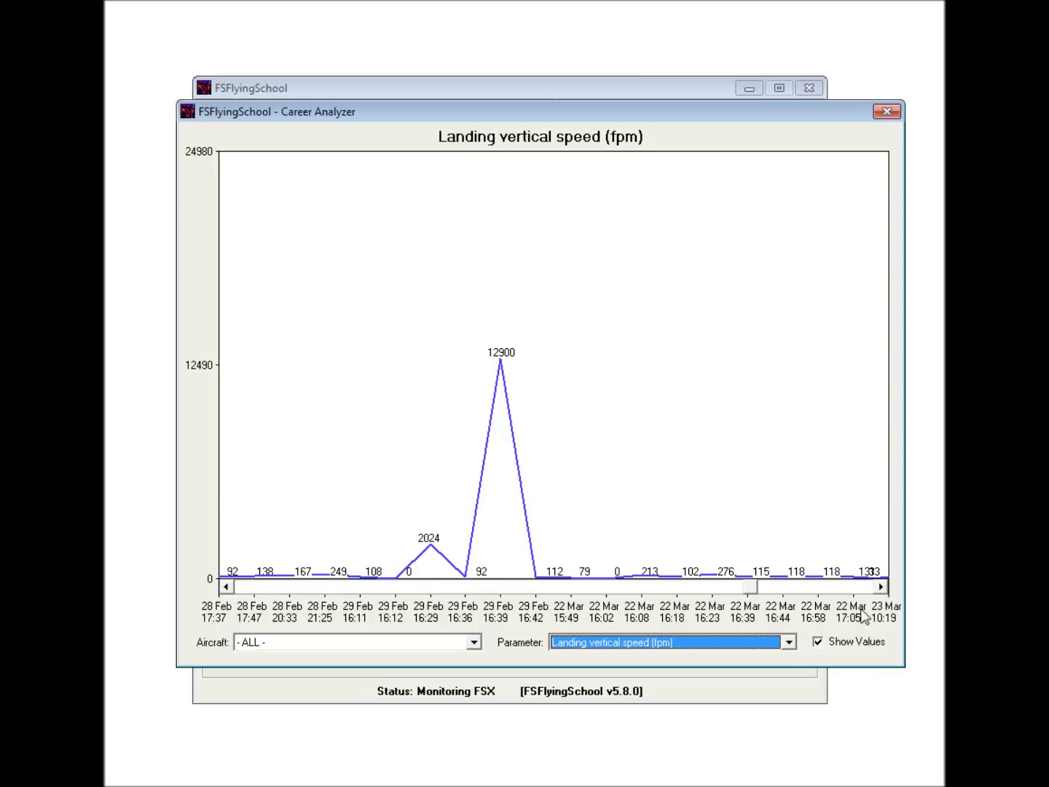
left_click_drag(880, 587, 881, 586)
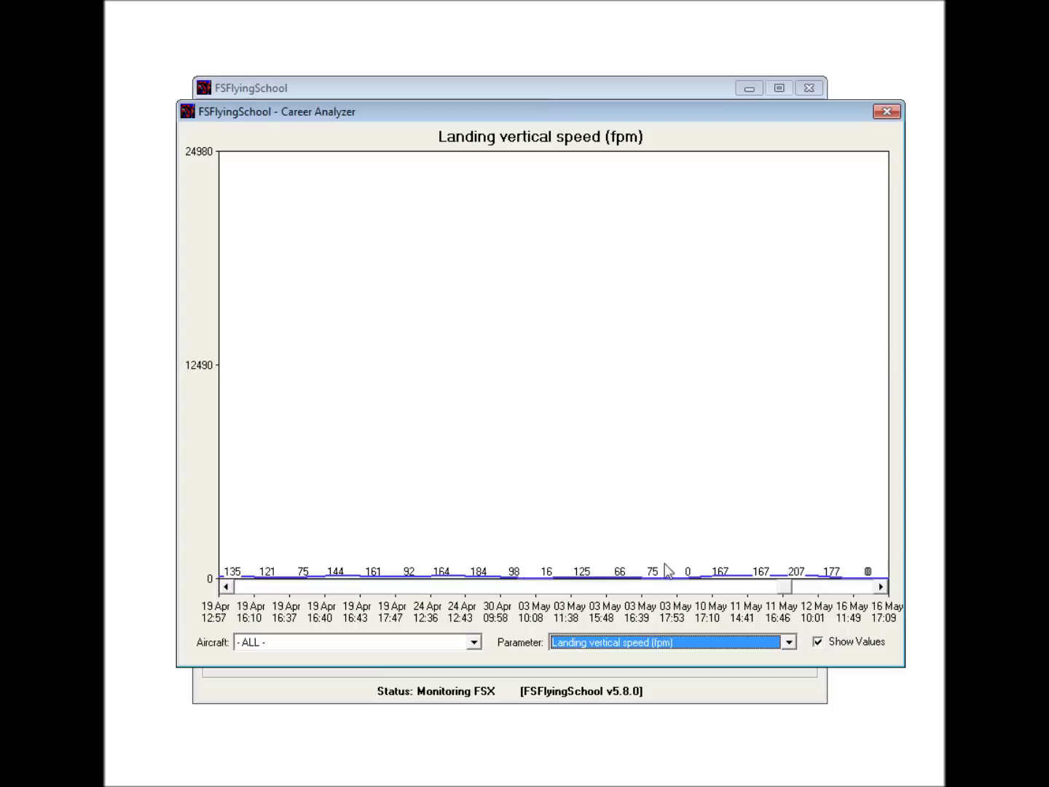
left_click_drag(226, 586, 227, 586)
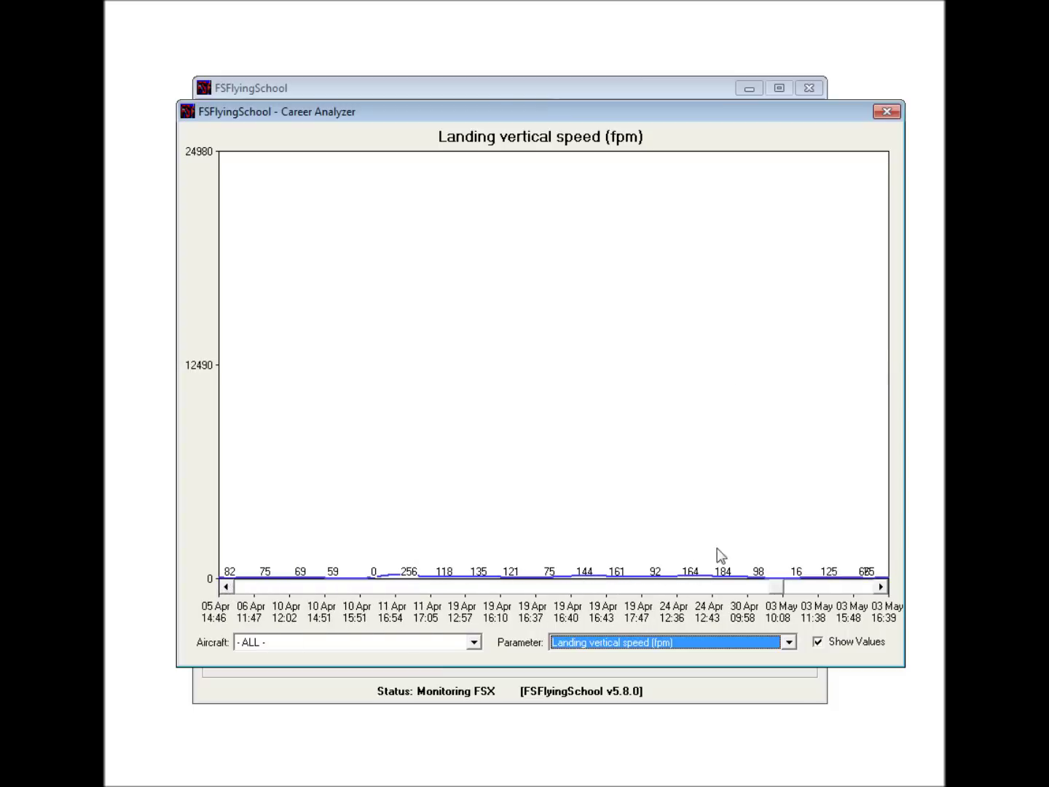
left_click(775, 645)
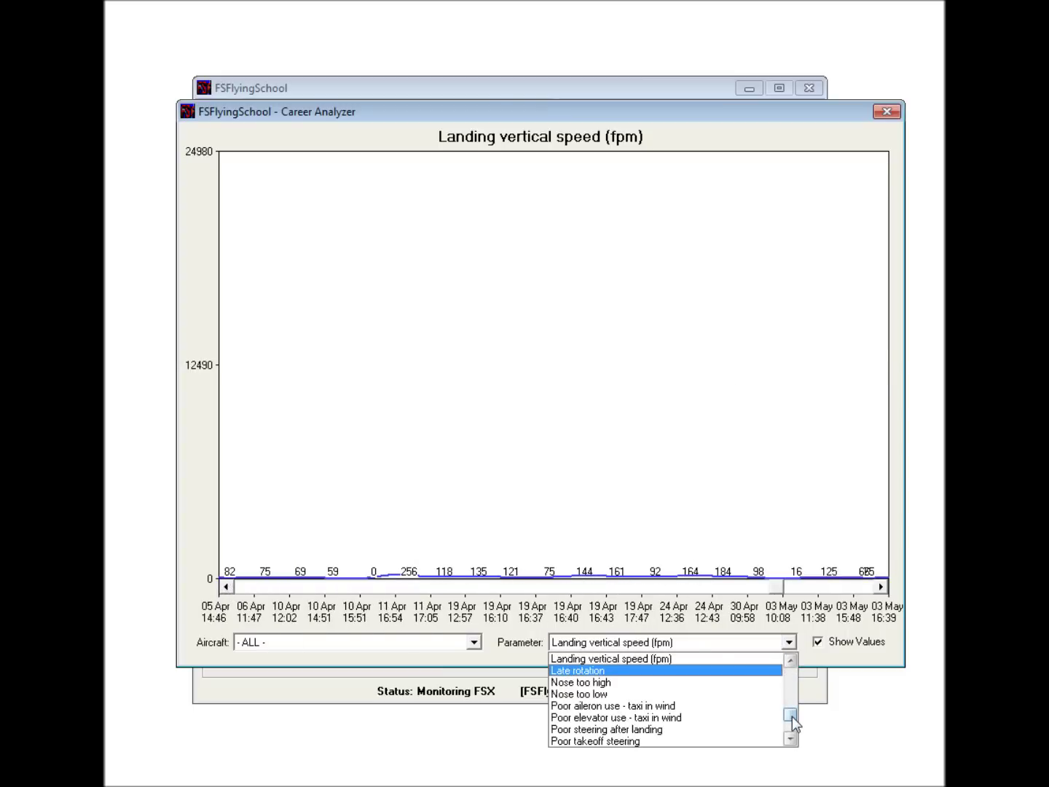
scroll(791, 720, "up", 1)
left_click_drag(792, 720, 790, 675)
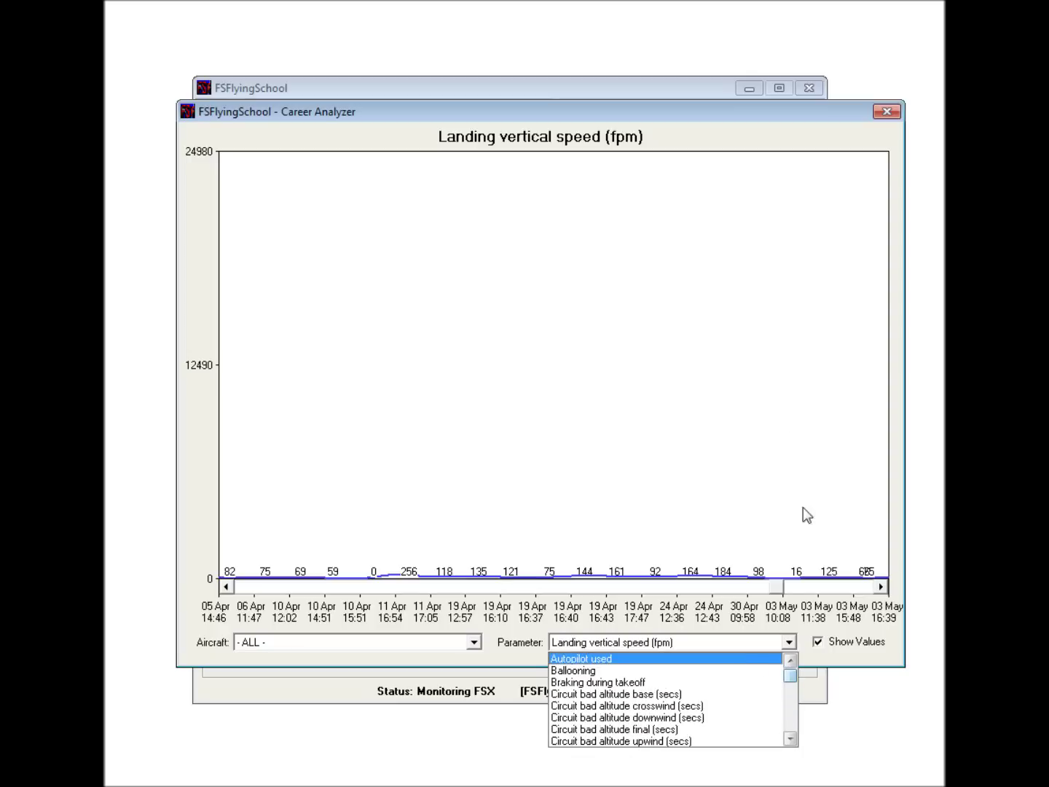
left_click(520, 646)
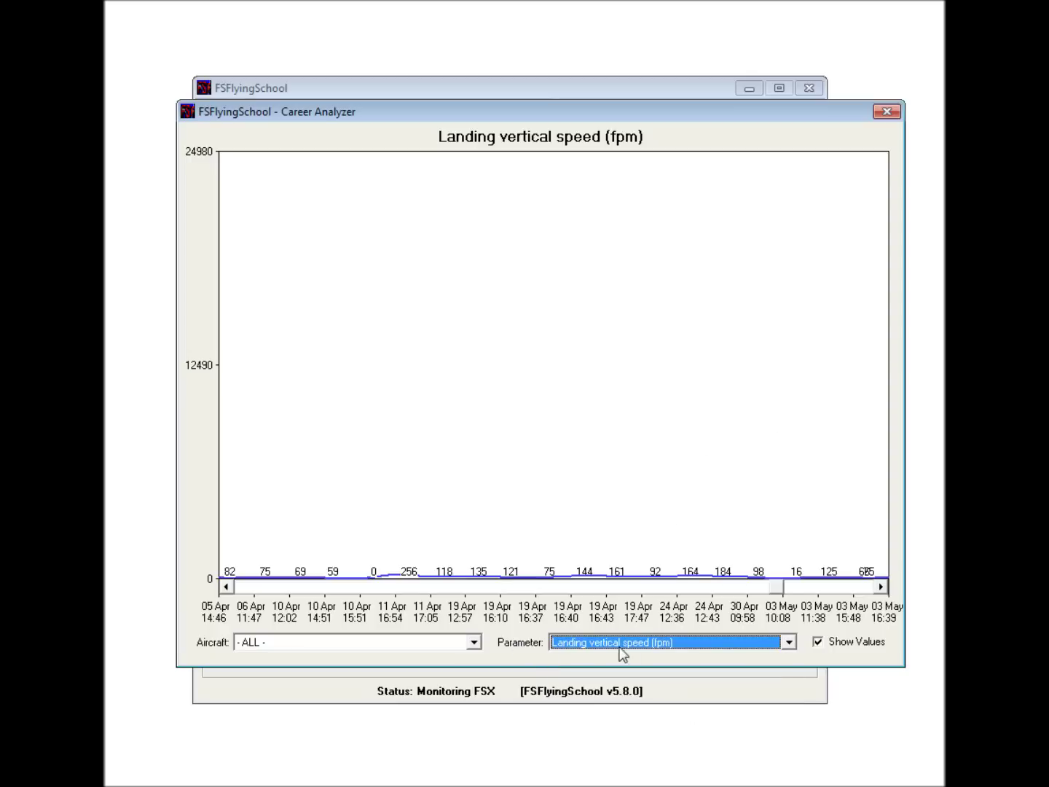
- Limit the chart to the aircraft Airbus A380 QANTAS VH- OQA and set its parameter to Flight Score
left_click(474, 643)
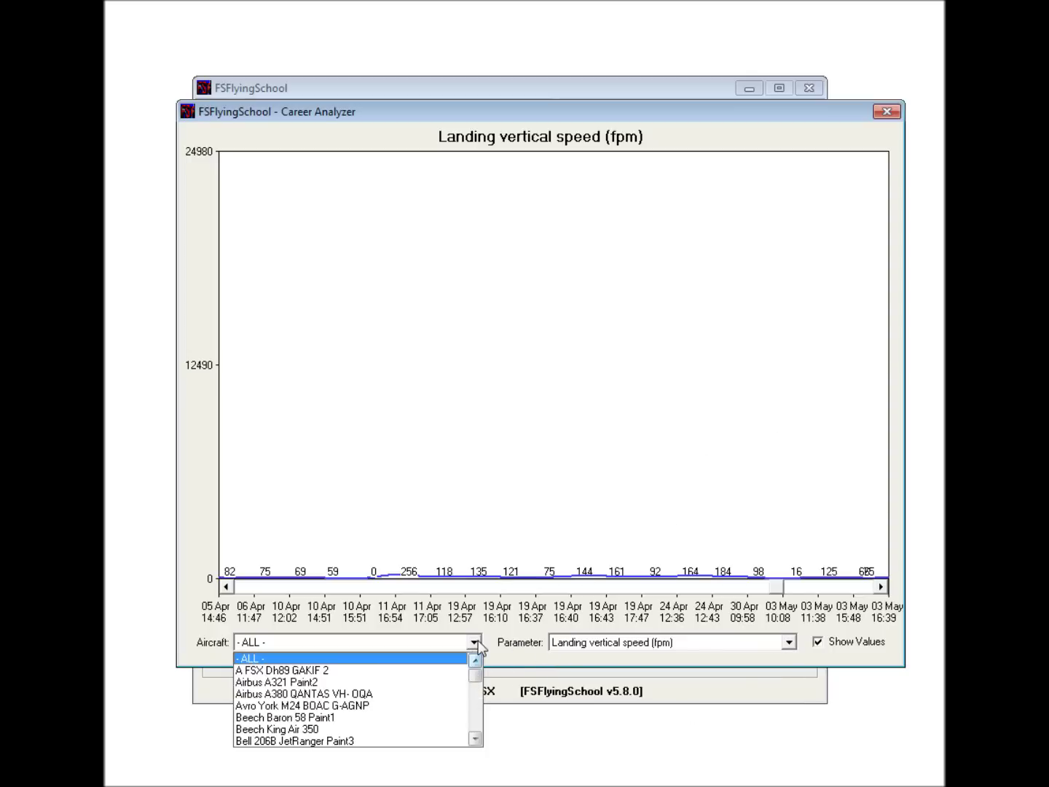
left_click(362, 694)
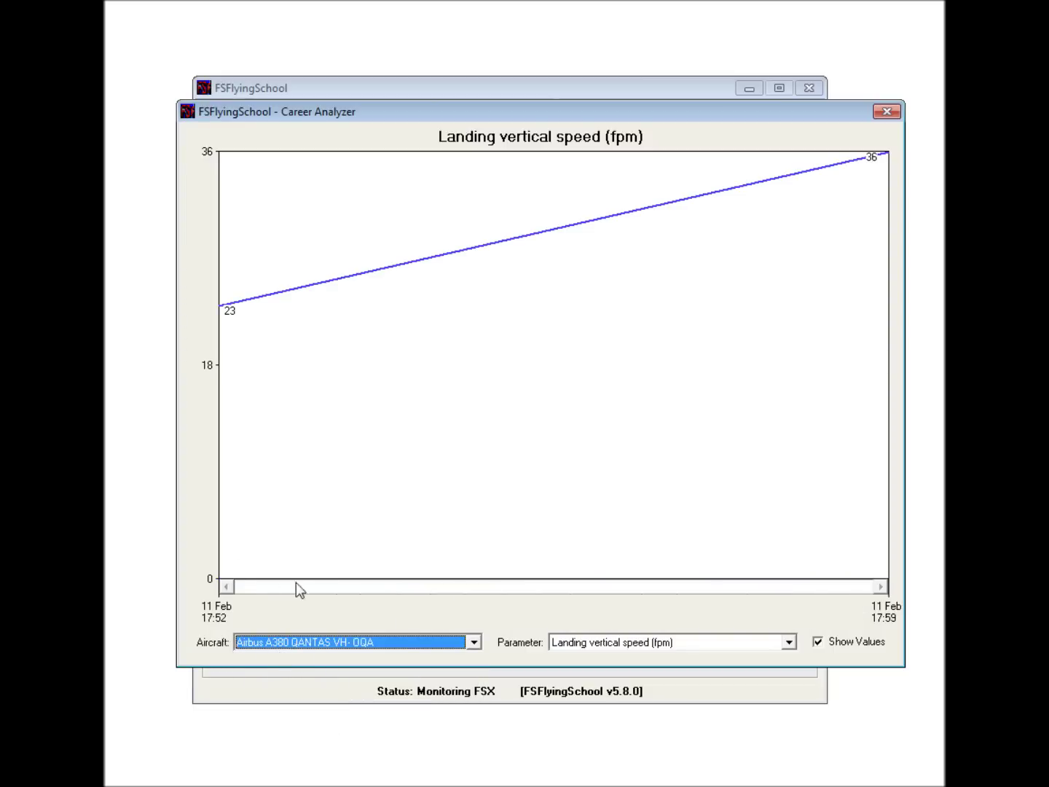
left_click(642, 644)
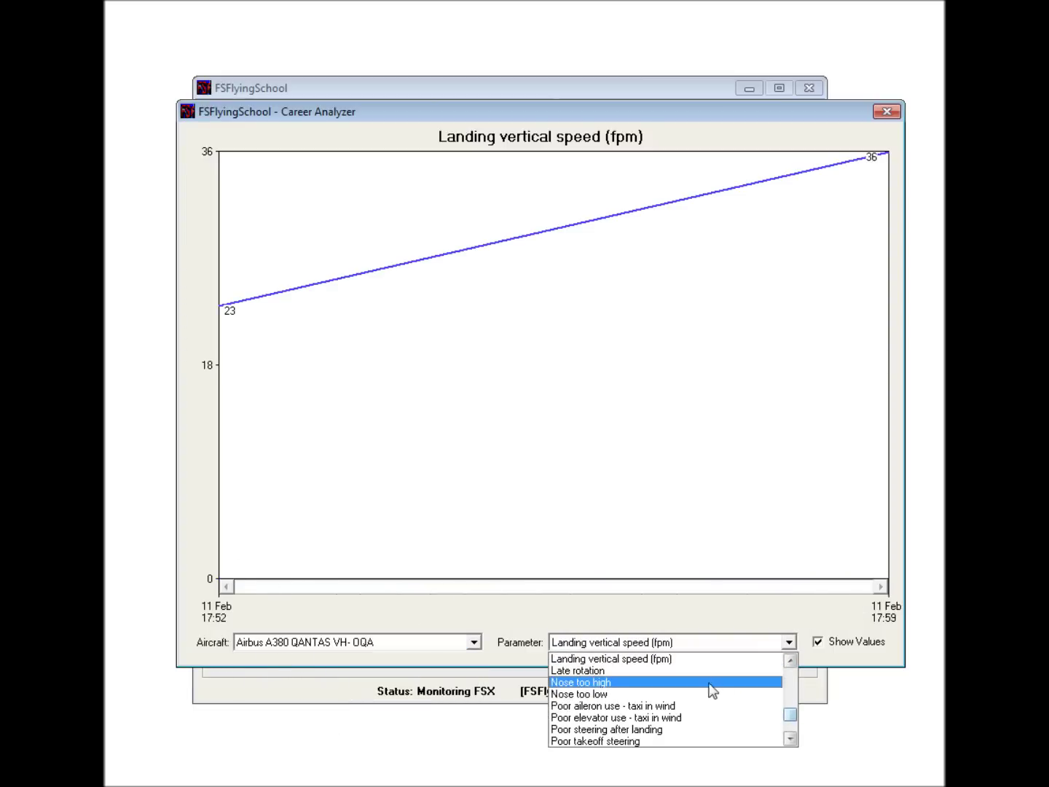
left_click(791, 689)
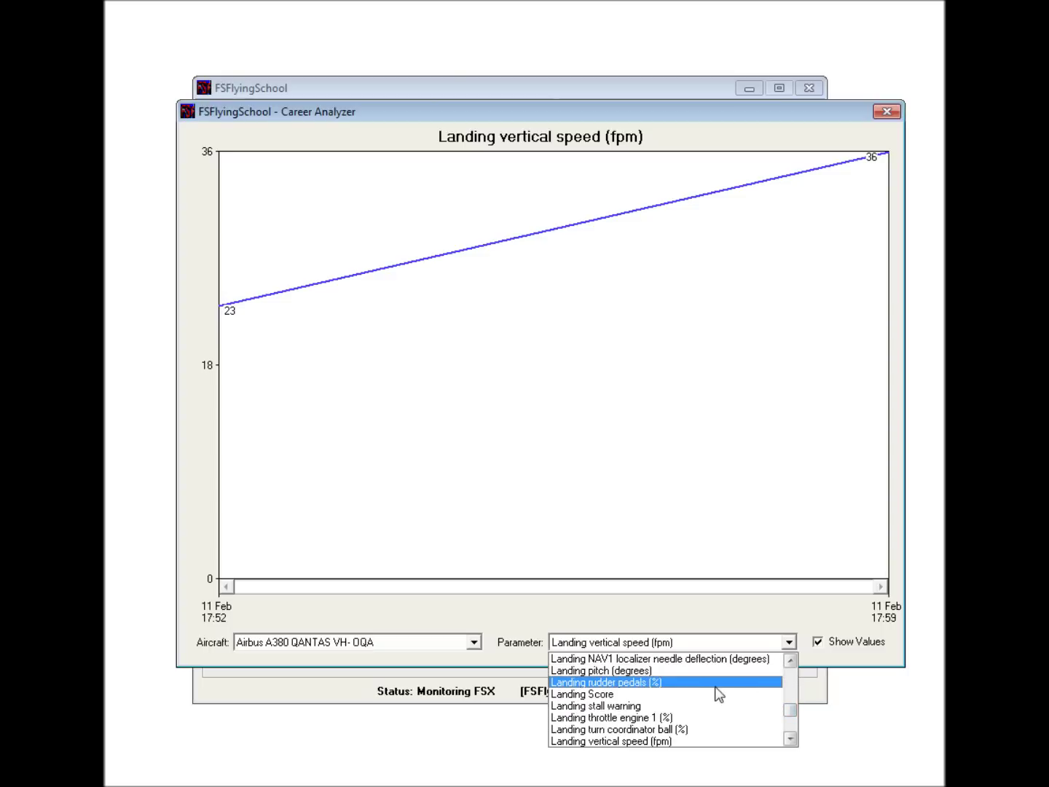
left_click(792, 672)
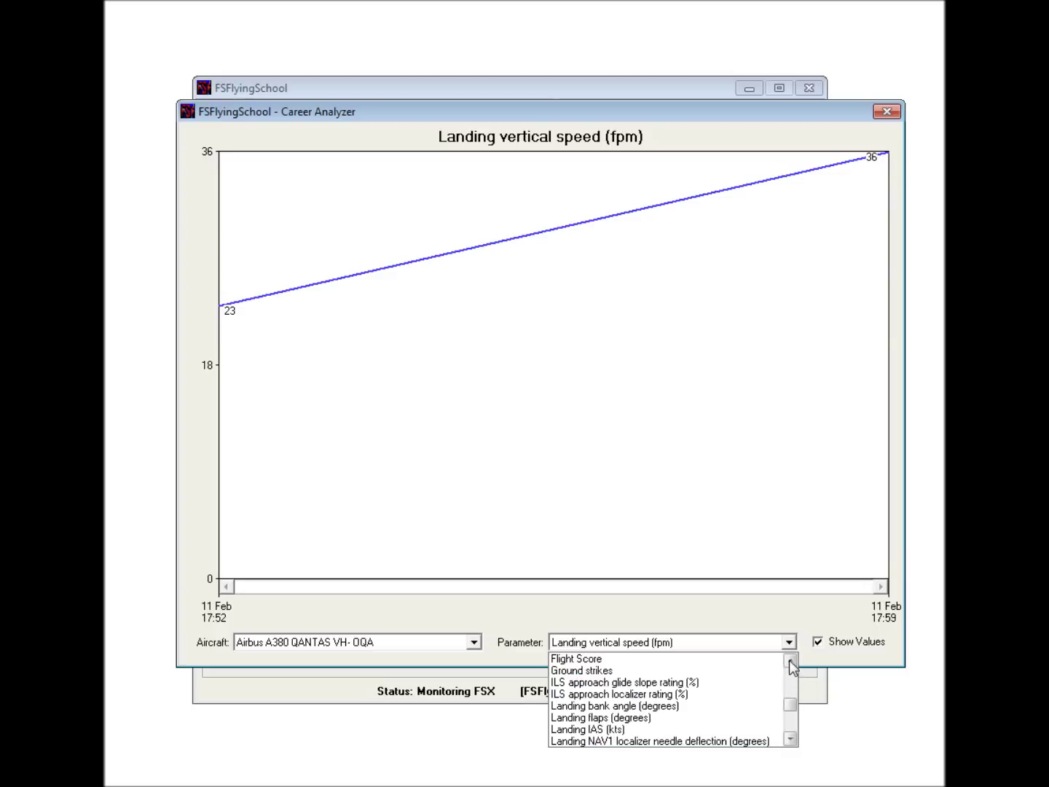
left_click(790, 659)
left_click(712, 679)
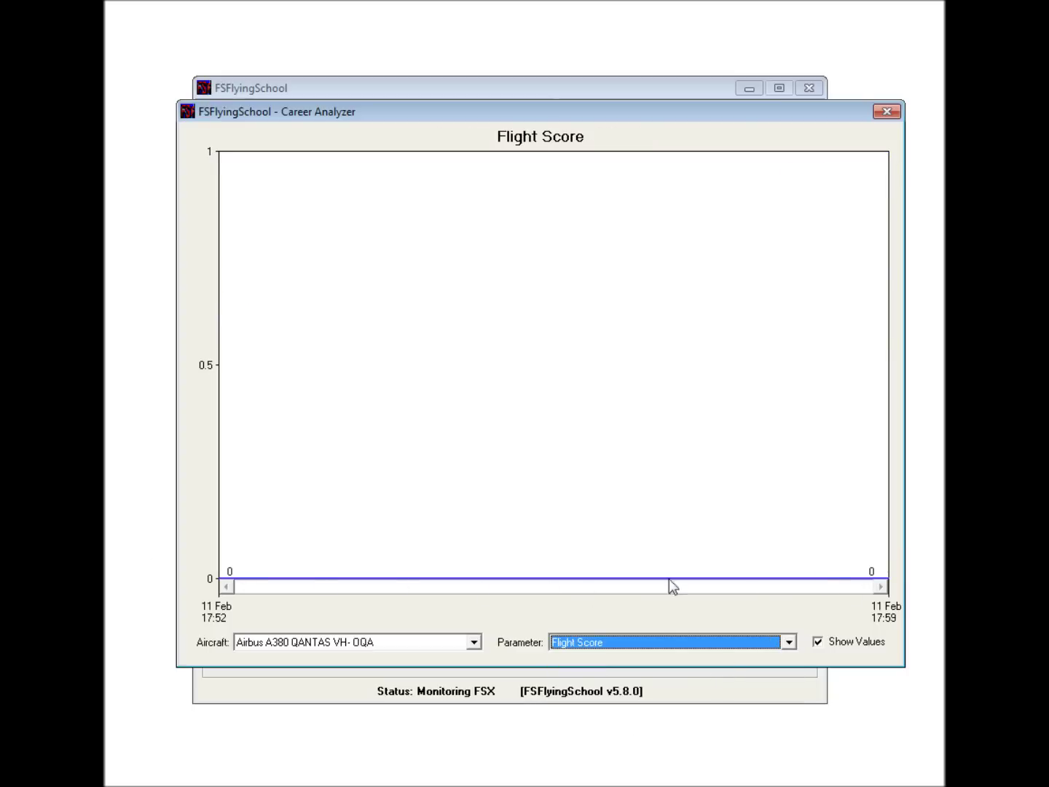
- Chart the Ballooning parameter for the selected Airbus A380, and close the Career Analyzer
left_click(790, 643)
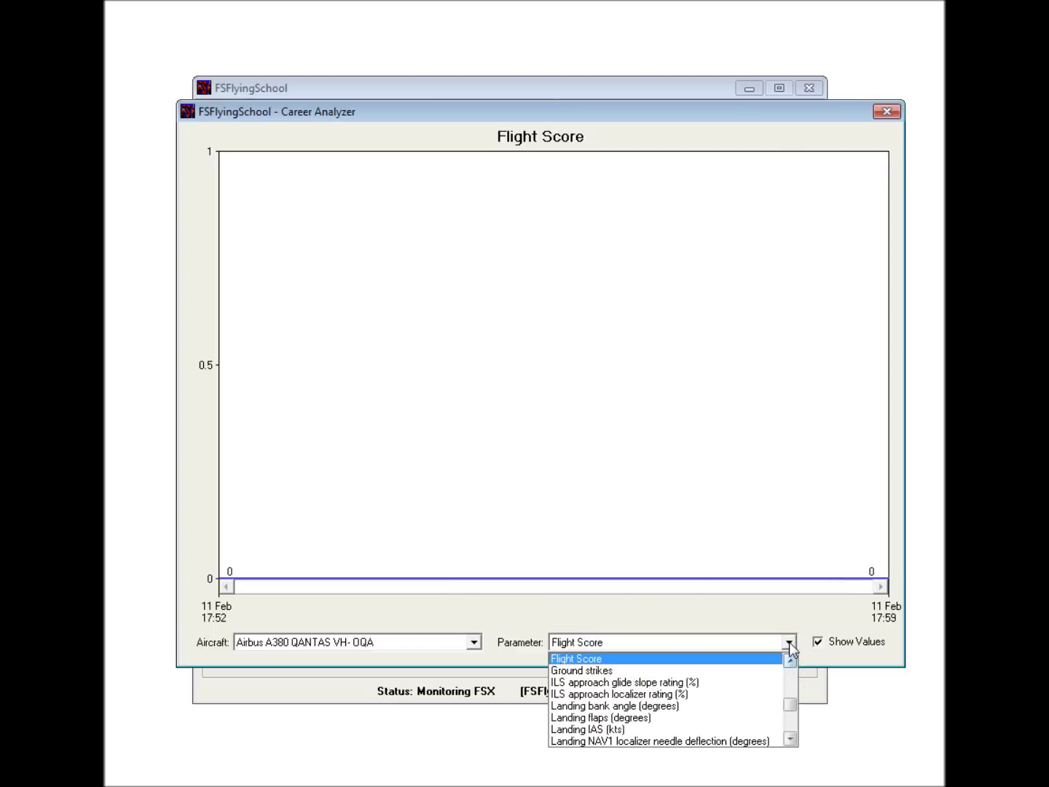
left_click(790, 673)
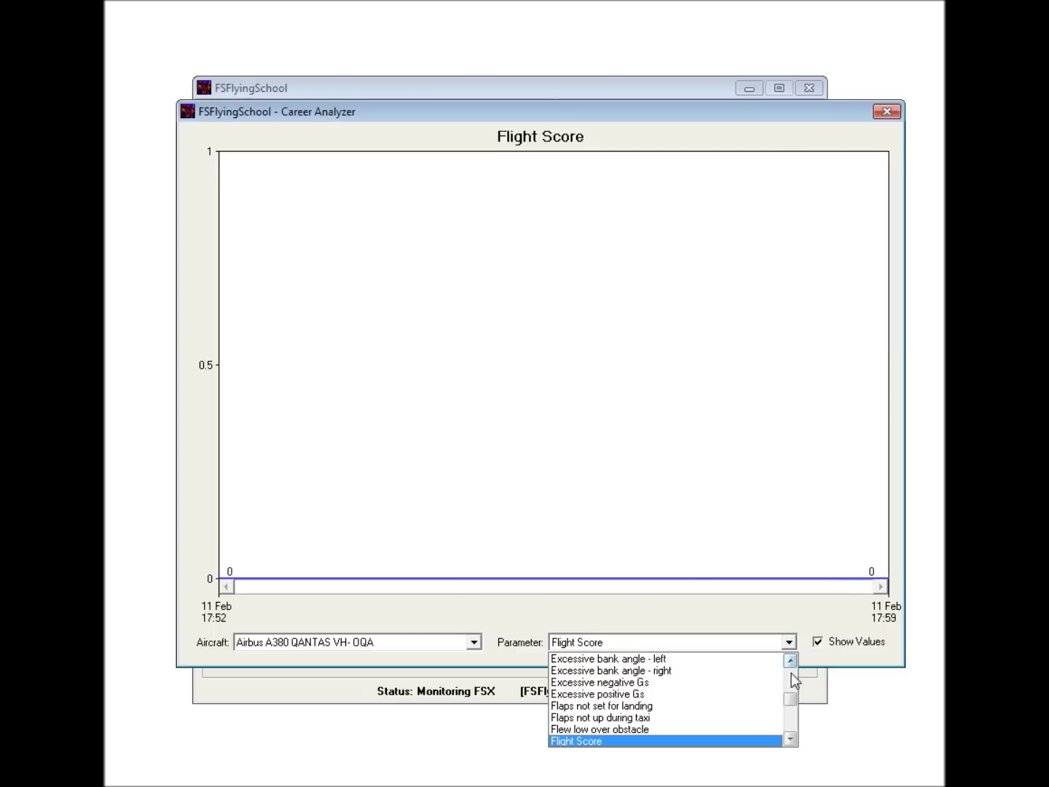
left_click(790, 673)
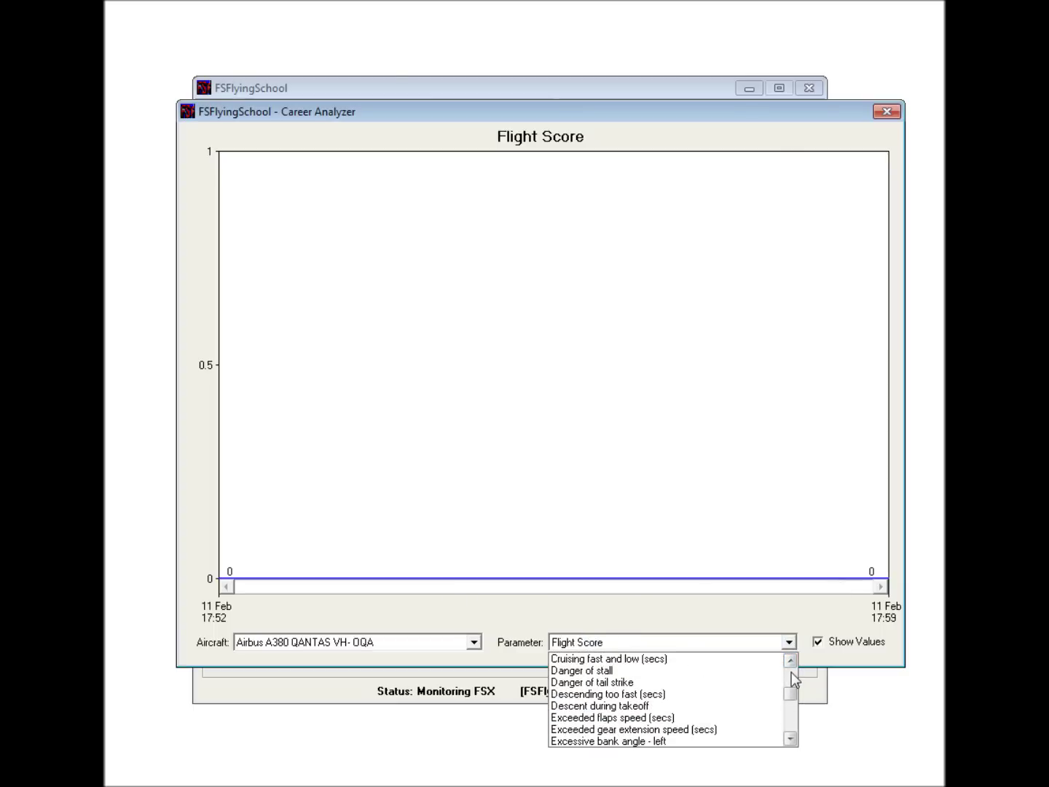
left_click(791, 672)
left_click(791, 673)
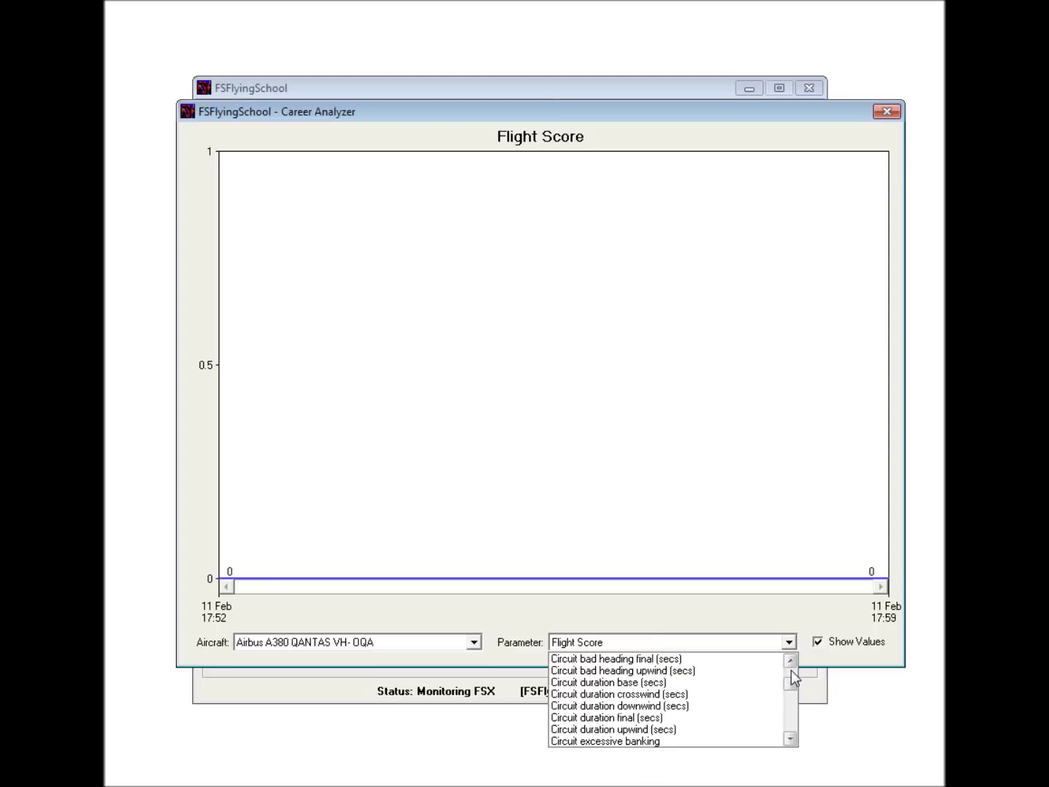
left_click(791, 672)
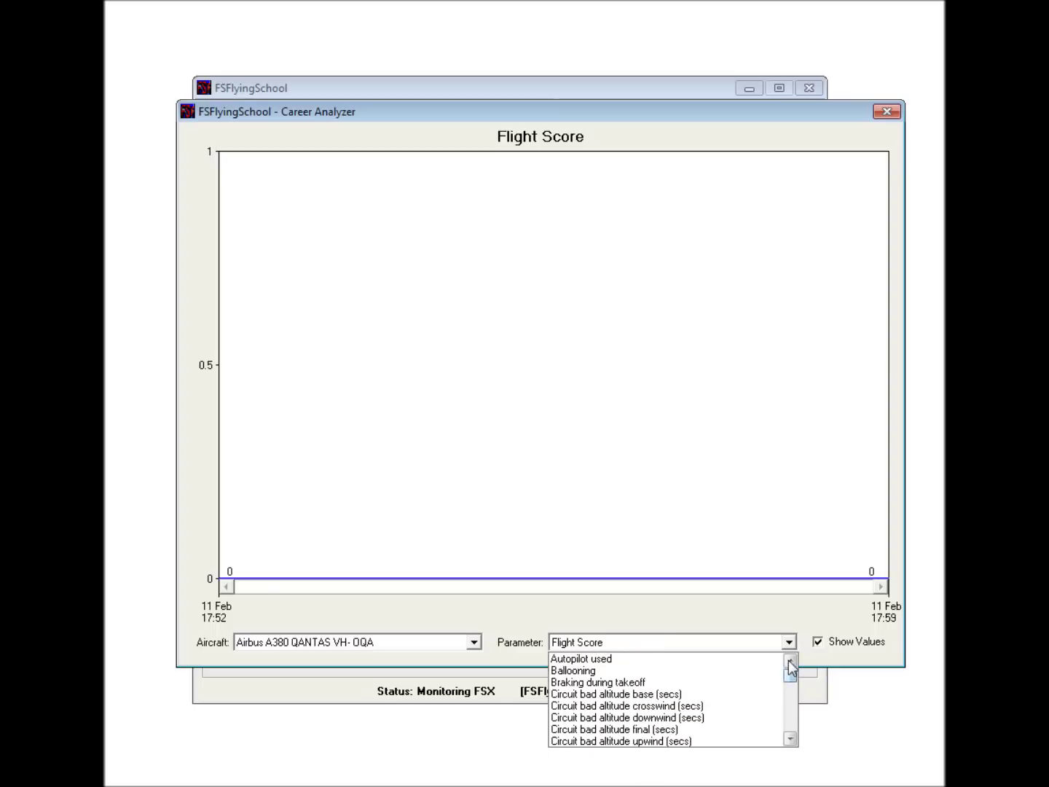
left_click(662, 673)
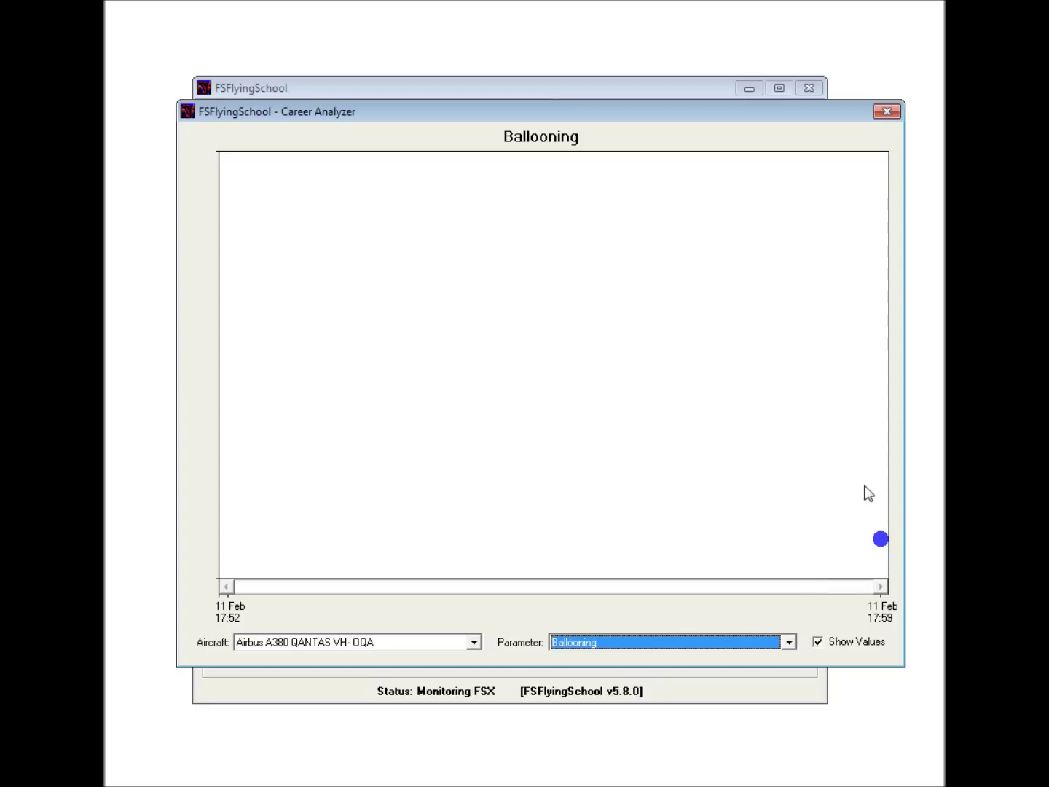
left_click(886, 112)
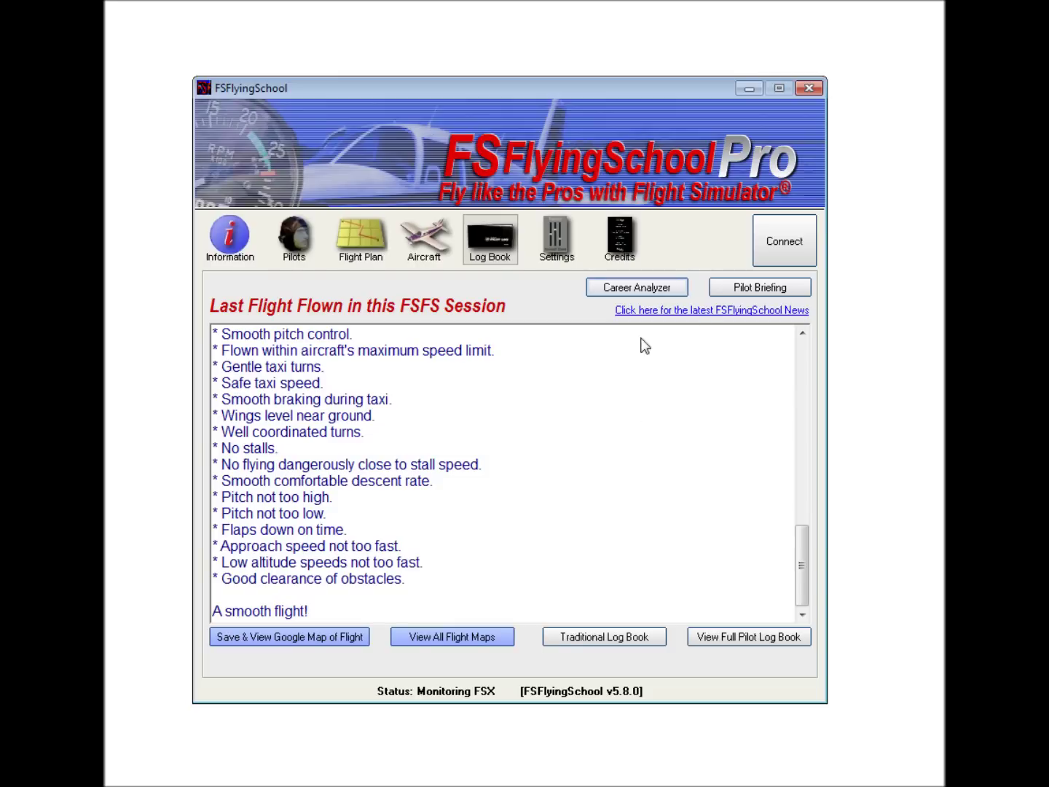
- Load the pilot briefing for LightSpeed.htm and review its problem lists for landings and flights, closing the briefing when done
left_click(721, 291)
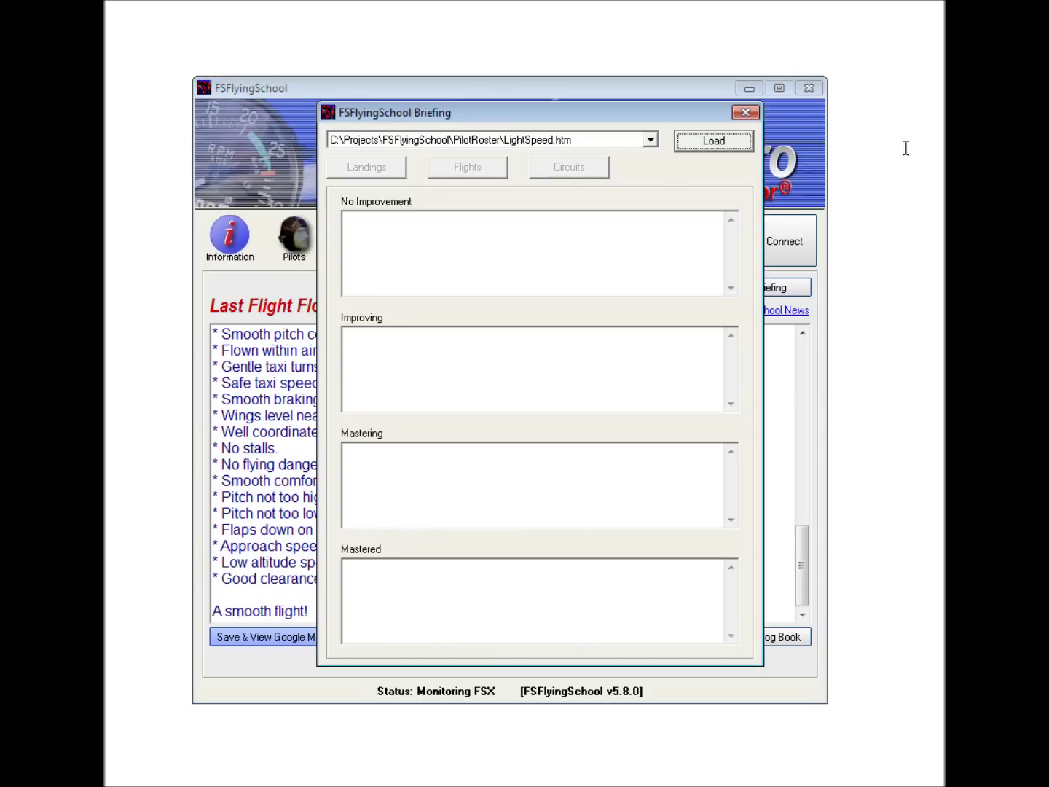
left_click(626, 142)
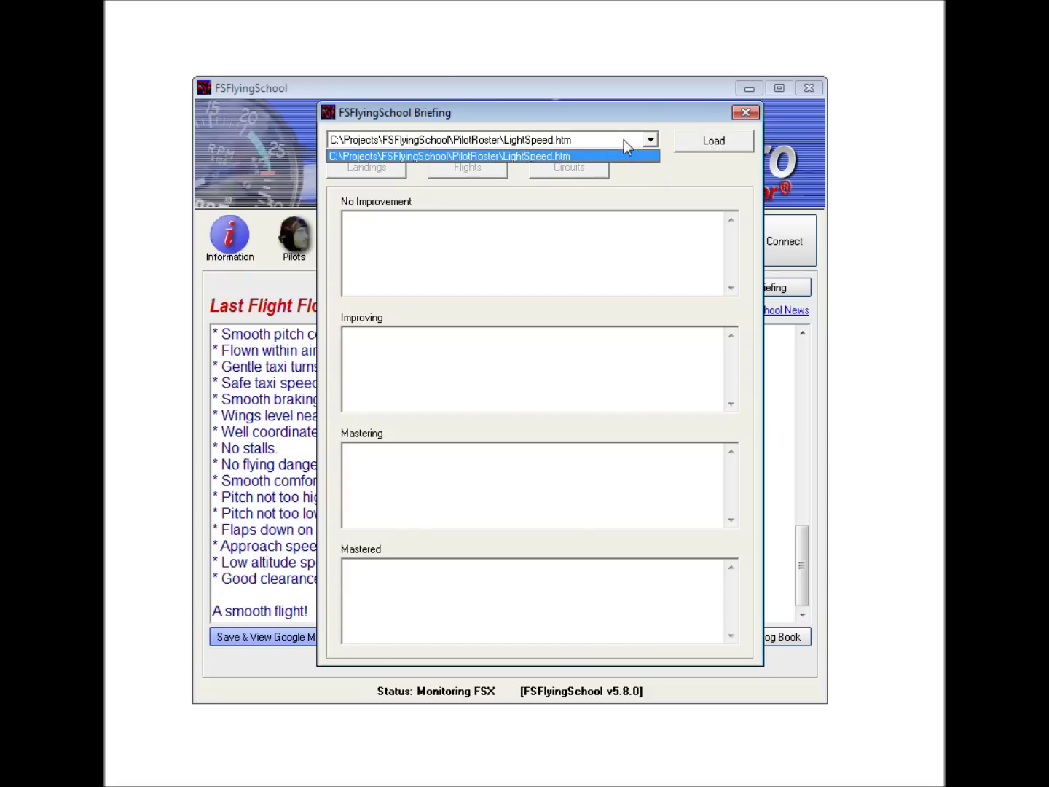
left_click(597, 156)
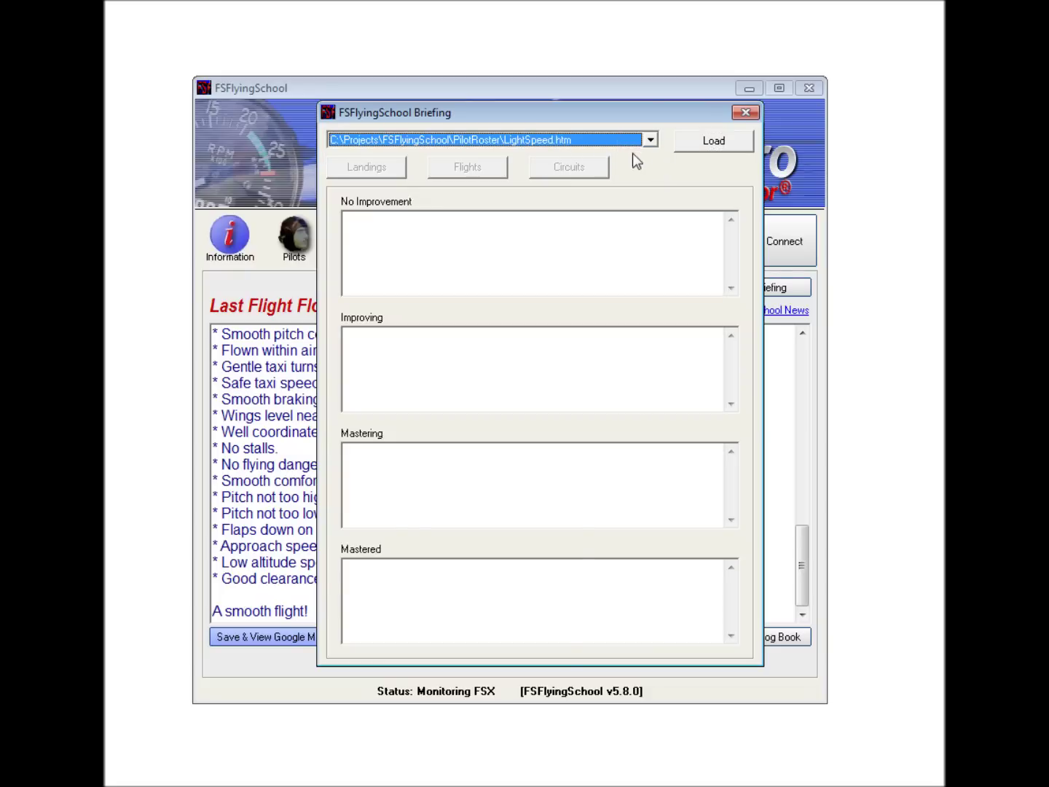
left_click(714, 141)
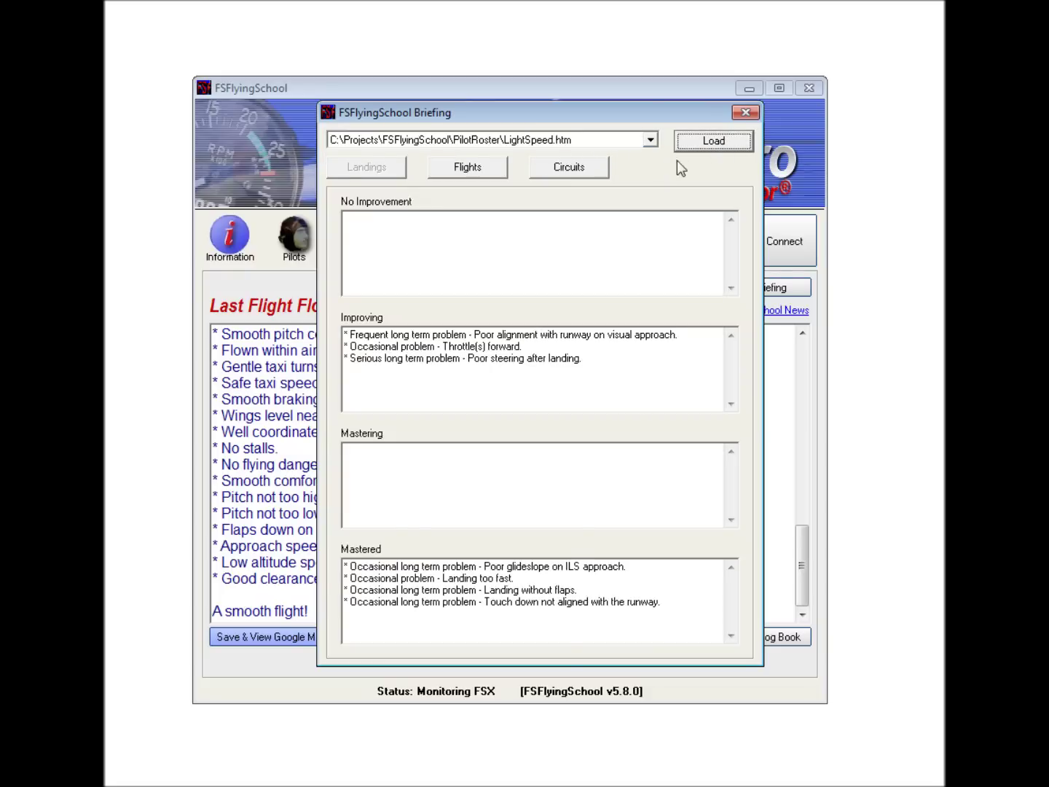
left_click(469, 168)
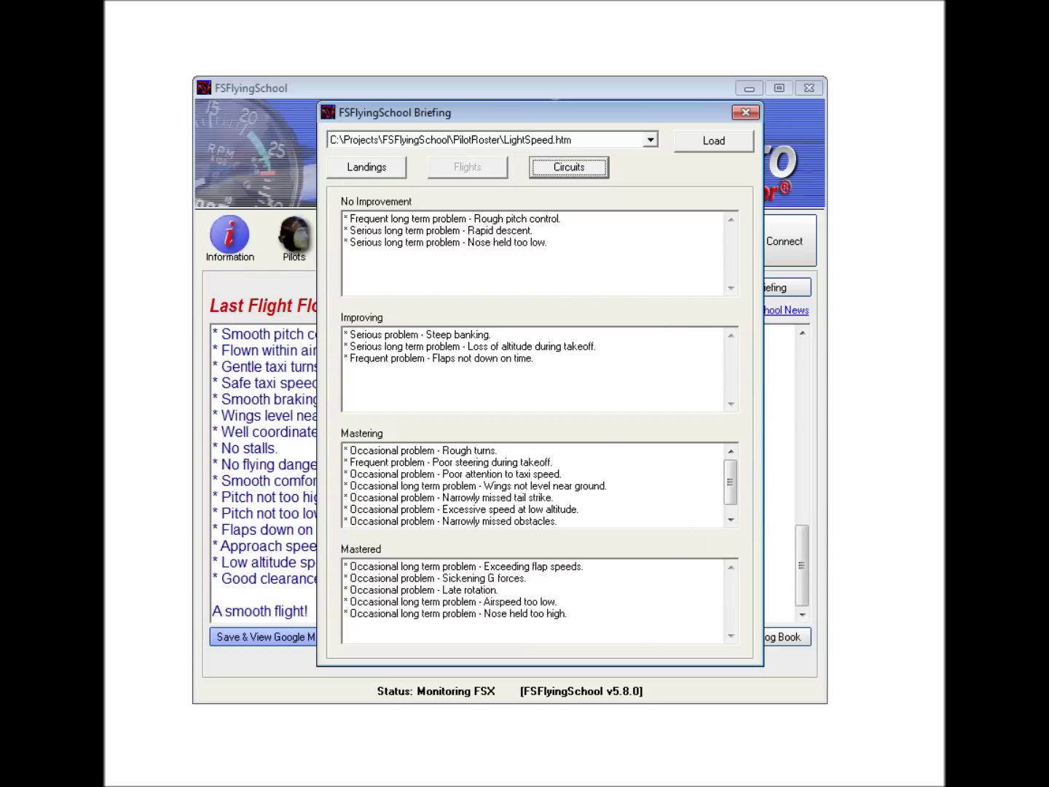
left_click(745, 113)
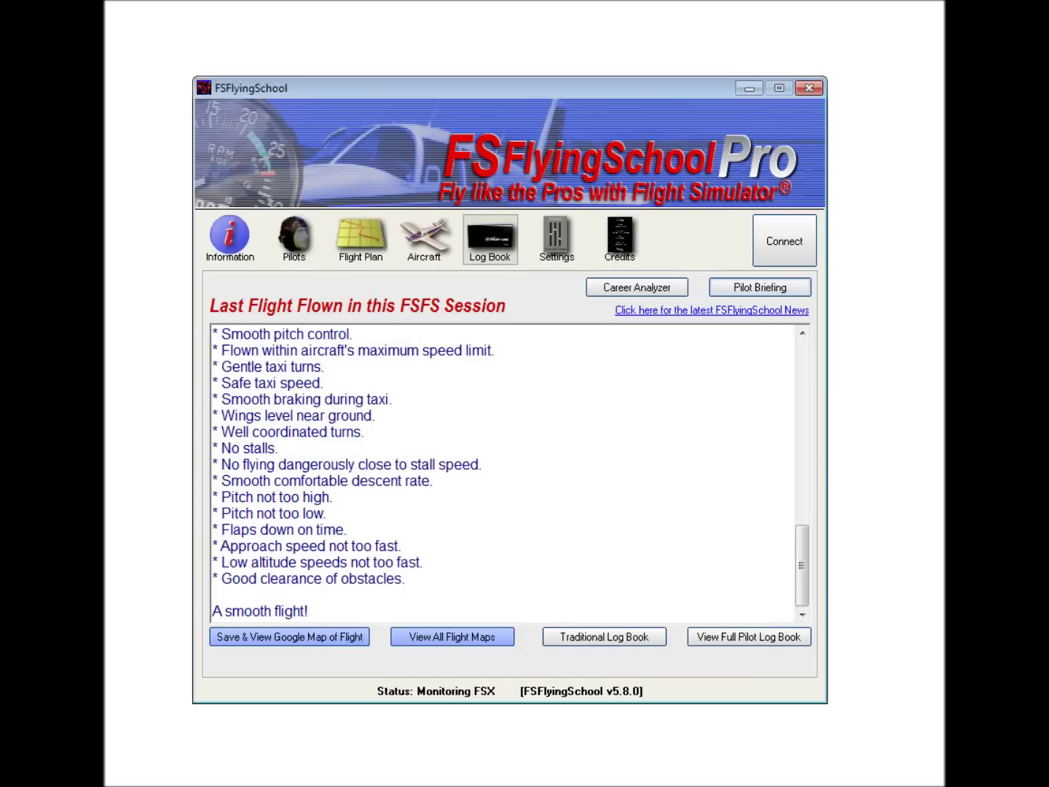
- Open the traditional log book and look over its aircraft filter choices, keeping the filter on ALL
left_click(675, 311)
left_click(603, 637)
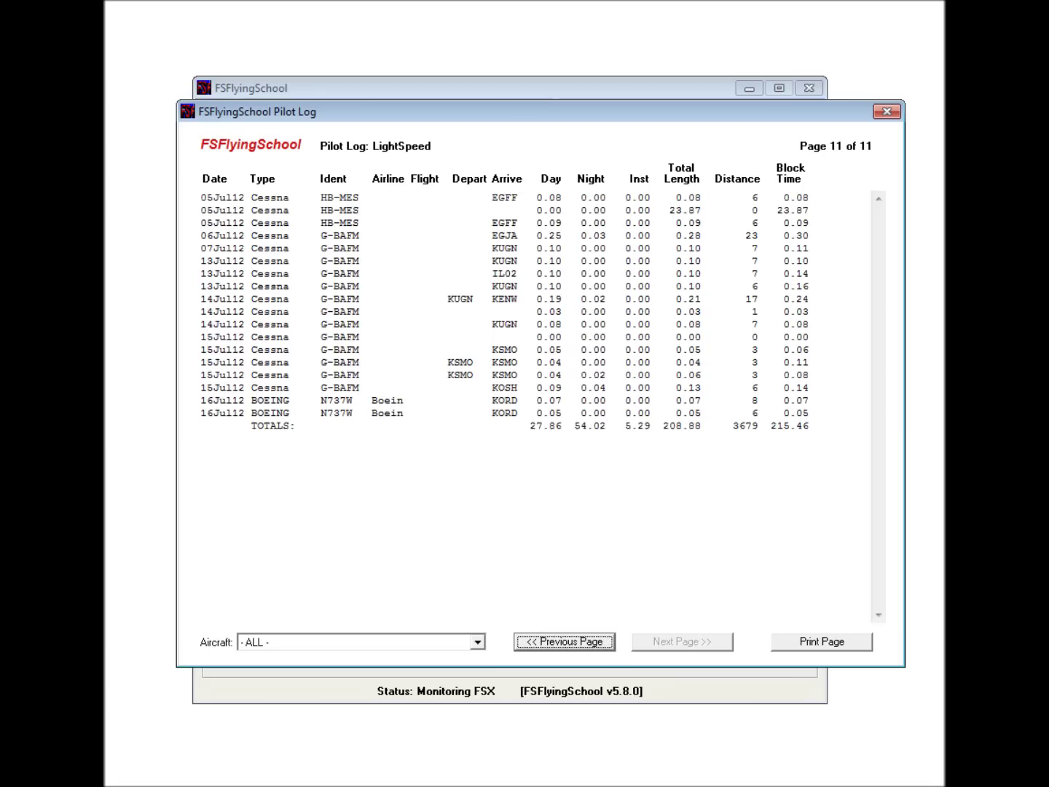
left_click(324, 643)
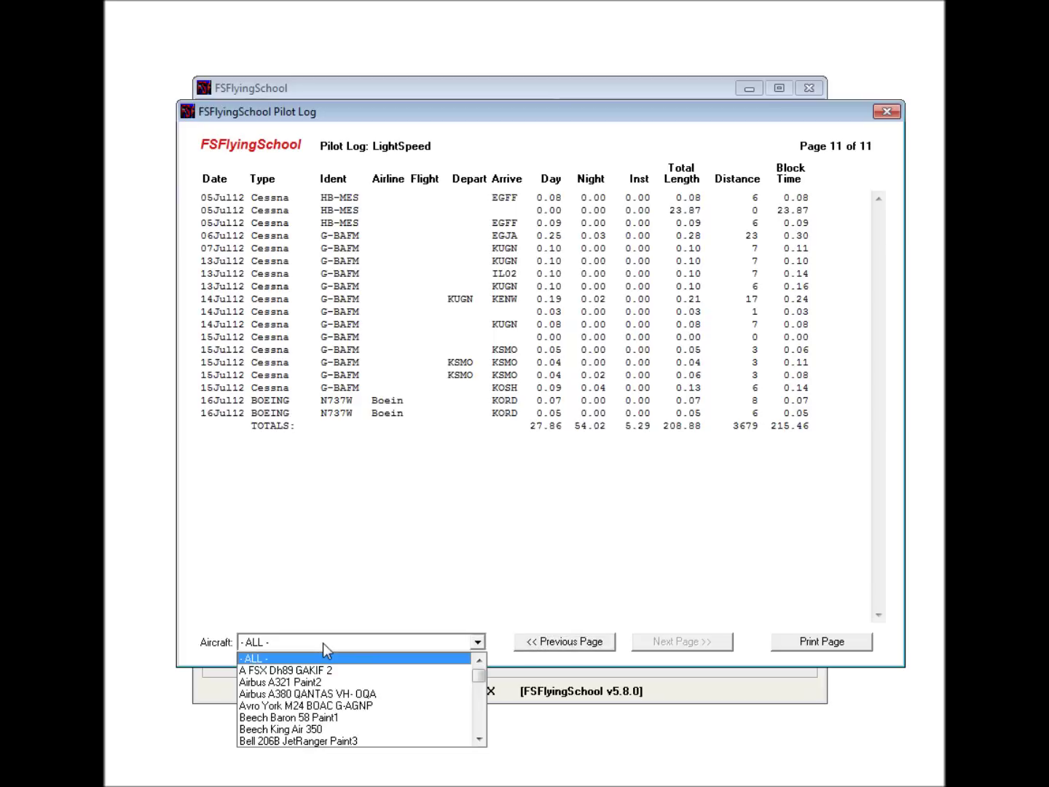
left_click(324, 642)
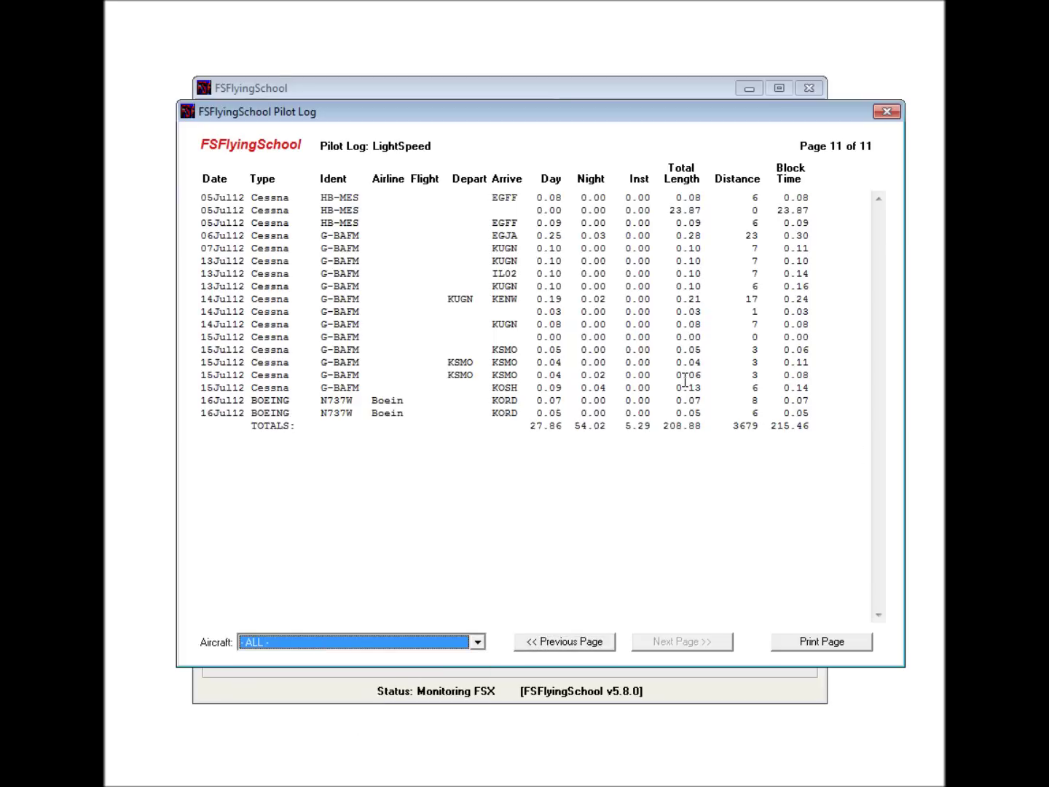
left_click(364, 642)
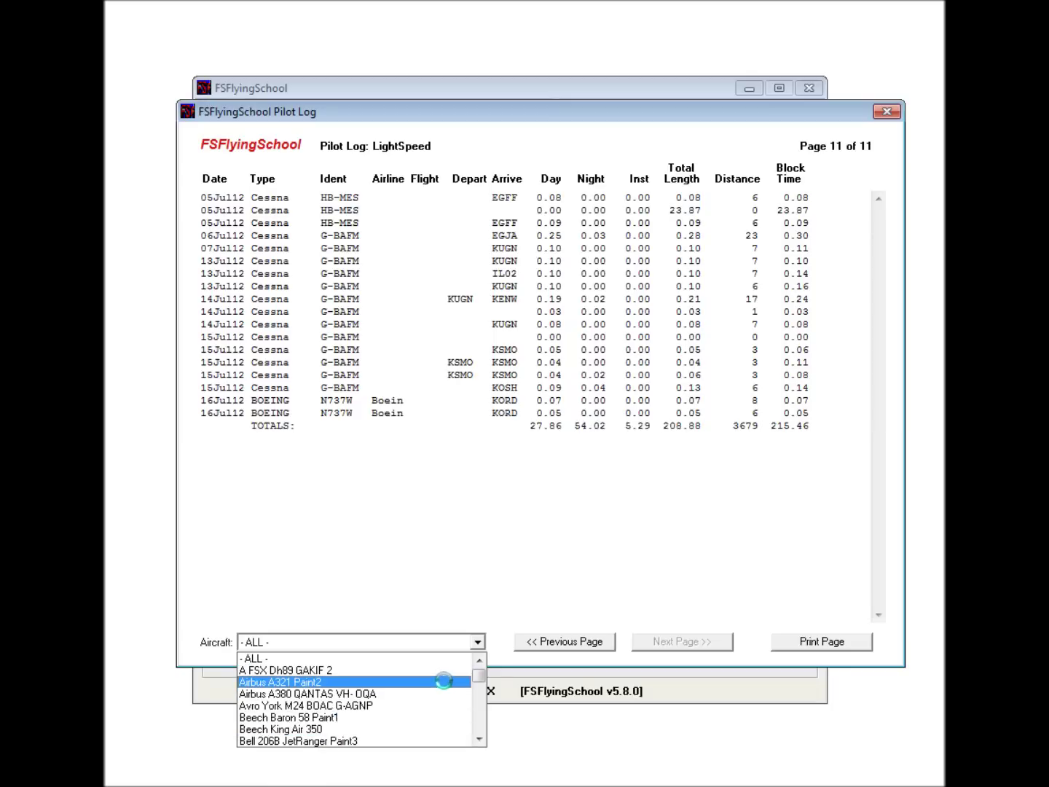
mouse_move(479, 677)
left_mouse_down()
mouse_move(477, 729)
mouse_move(477, 659)
left_mouse_up()
left_click(412, 641)
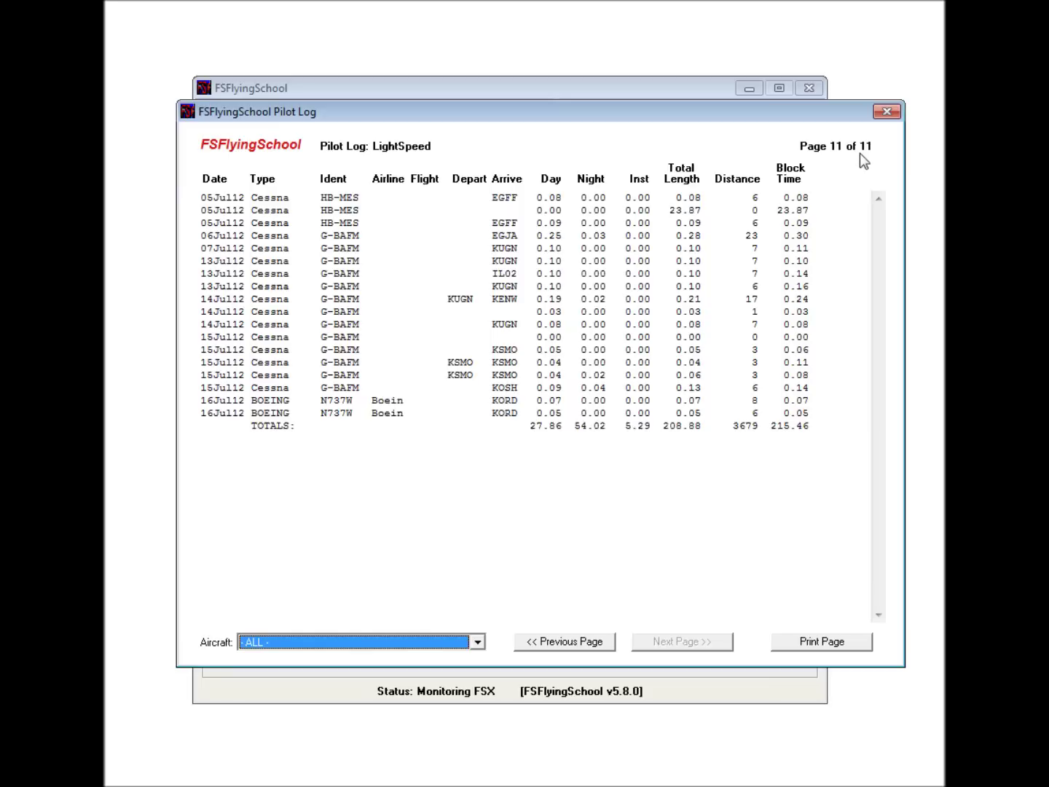
- Page back through the pilot log from page 11 to page 5, examine the earlier flights, and close the log
left_click(557, 643)
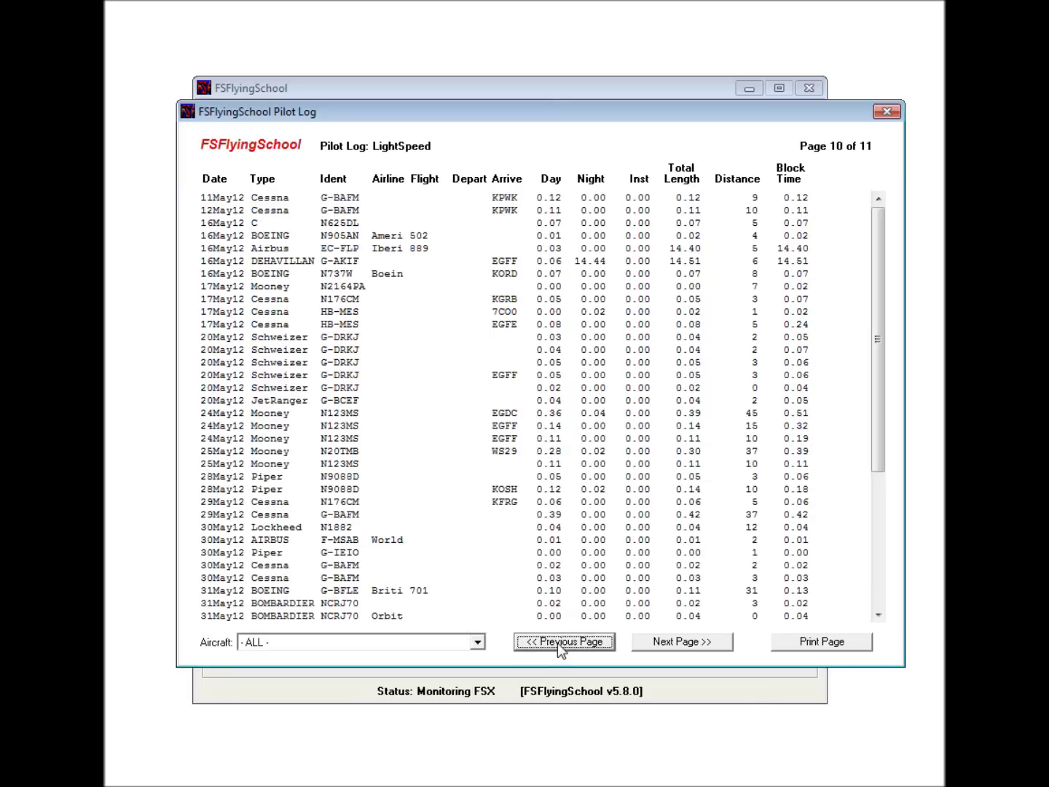
left_click(558, 642)
left_click(557, 642)
left_click(557, 643)
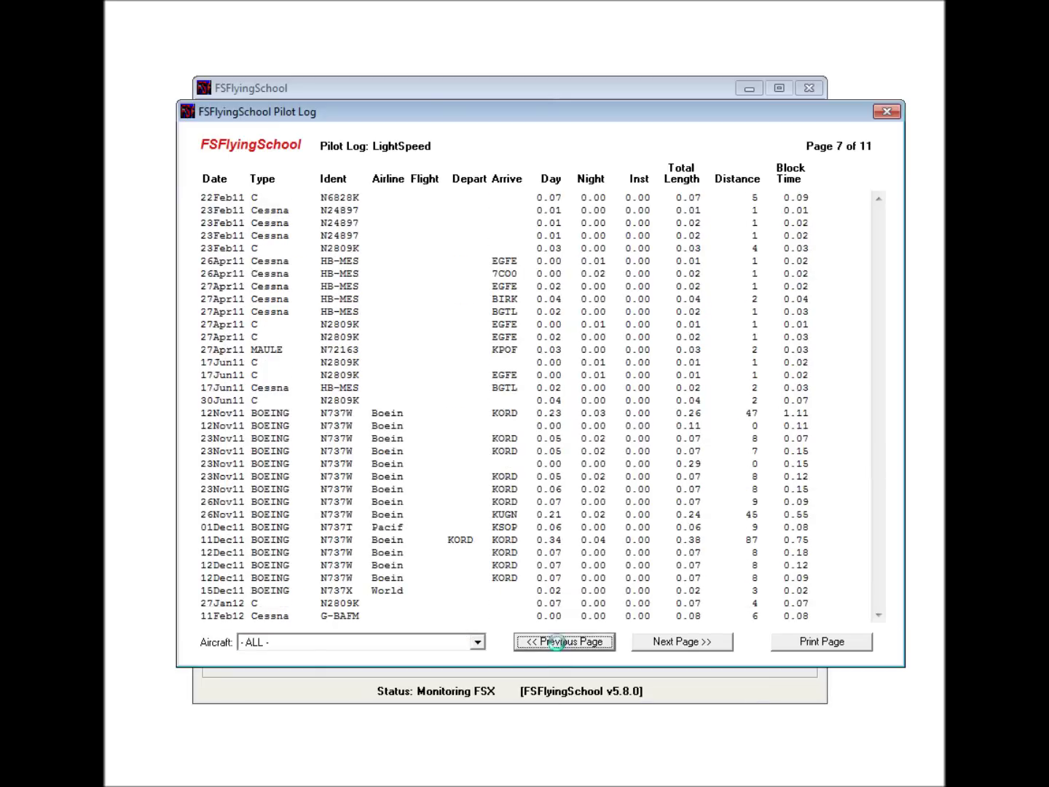
left_click(558, 643)
left_click(557, 643)
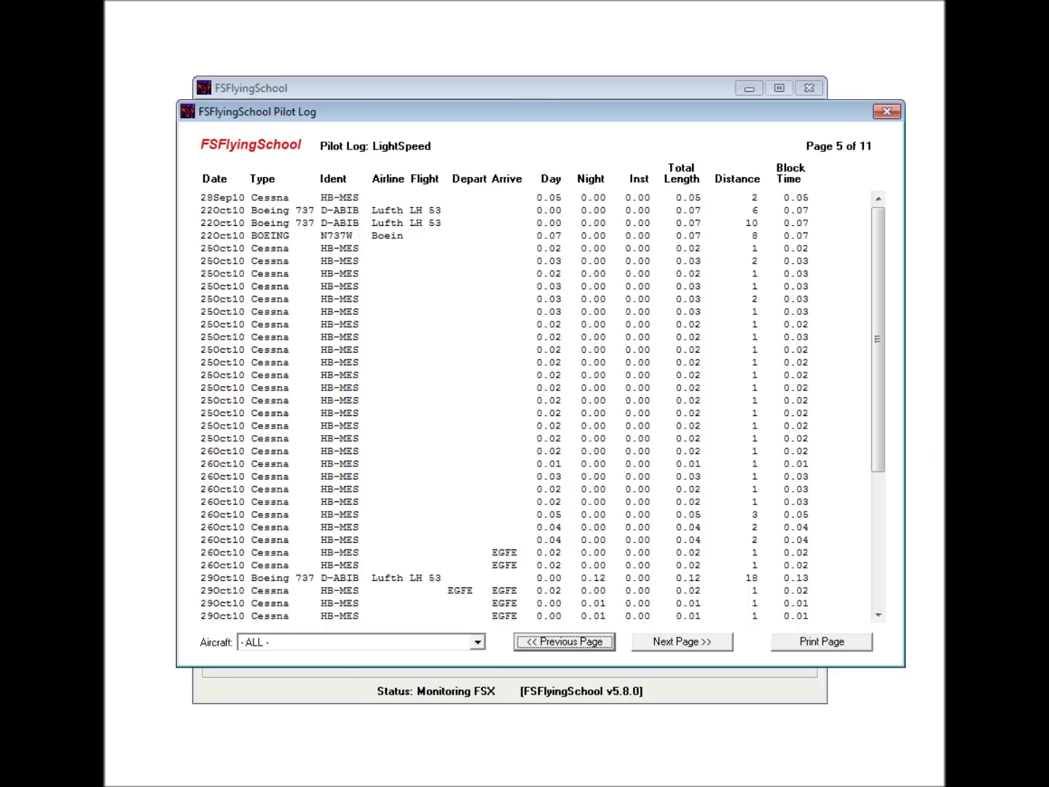
left_click(888, 112)
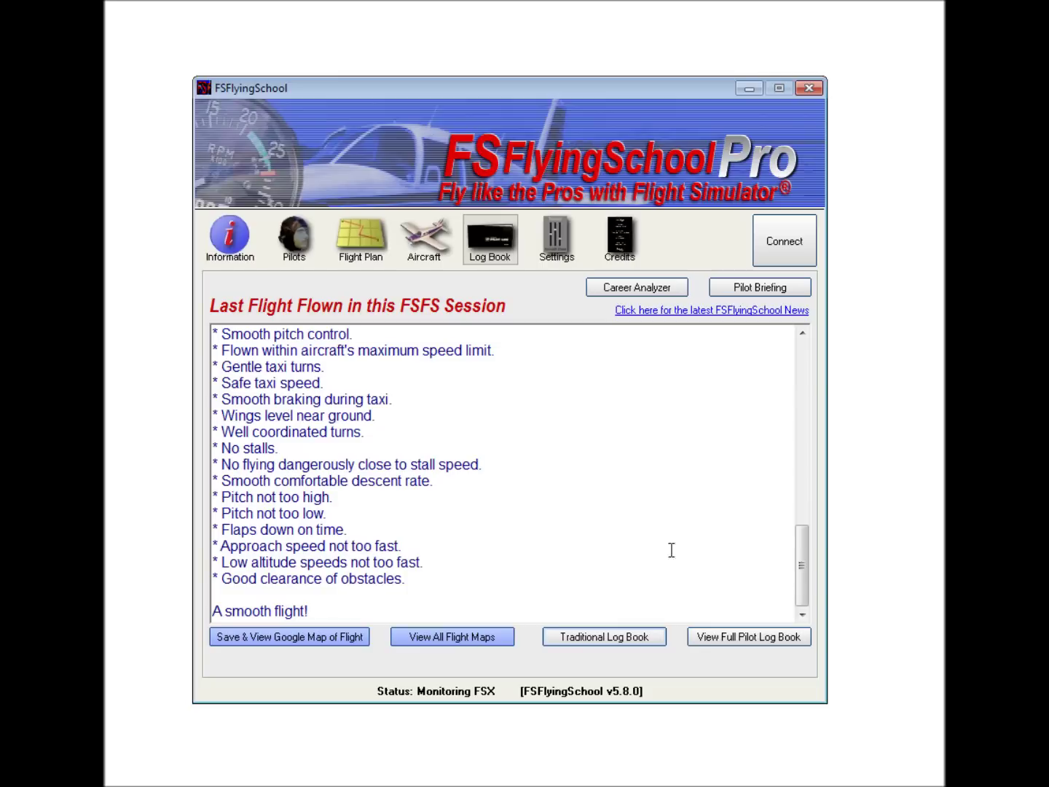
- Return to the beginning of the last flight report and request the view of all flight maps
left_click_drag(803, 556, 803, 388)
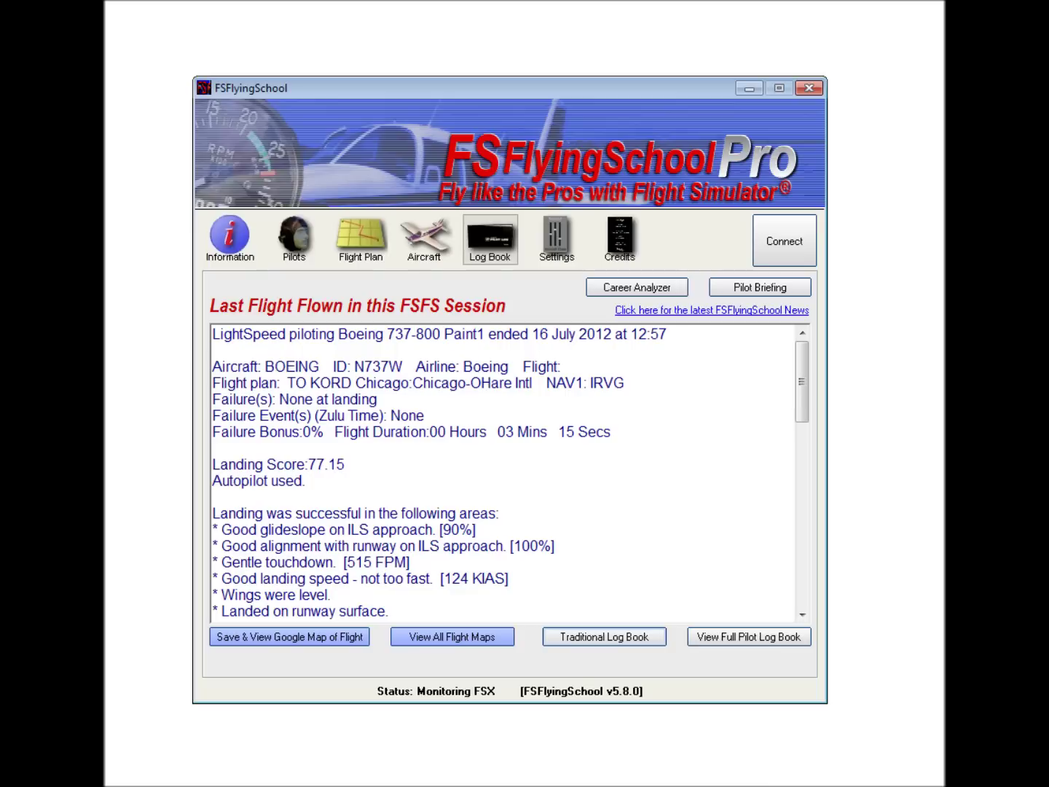
left_click(412, 646)
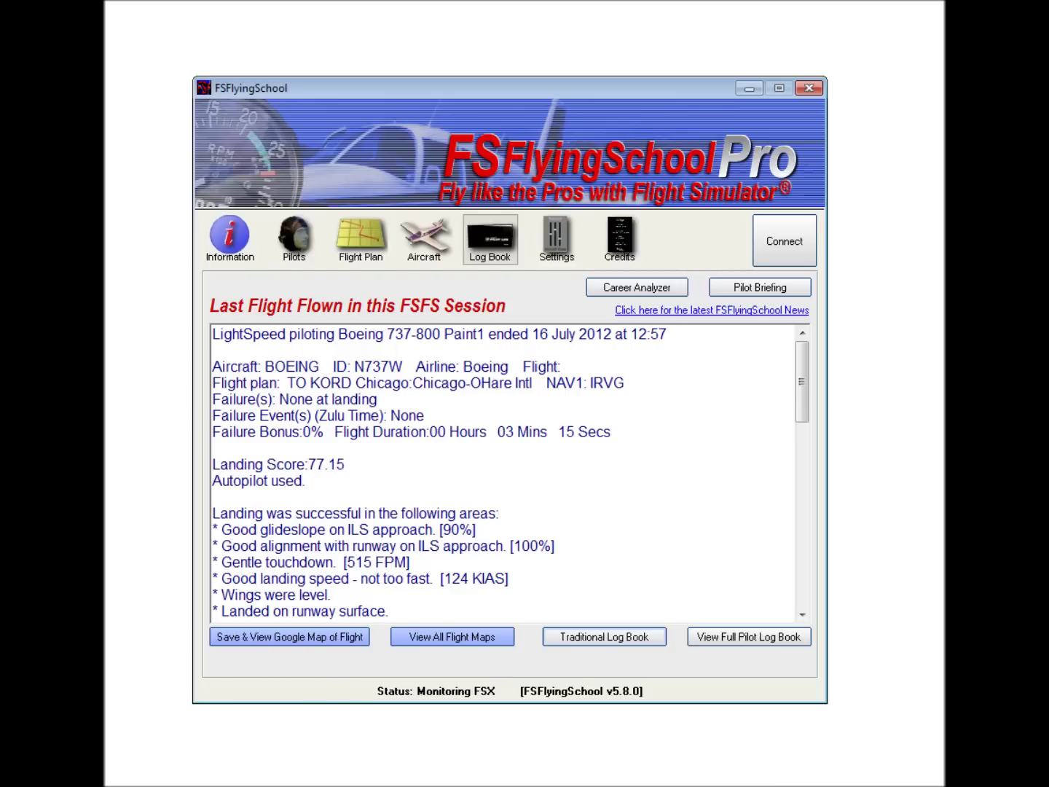